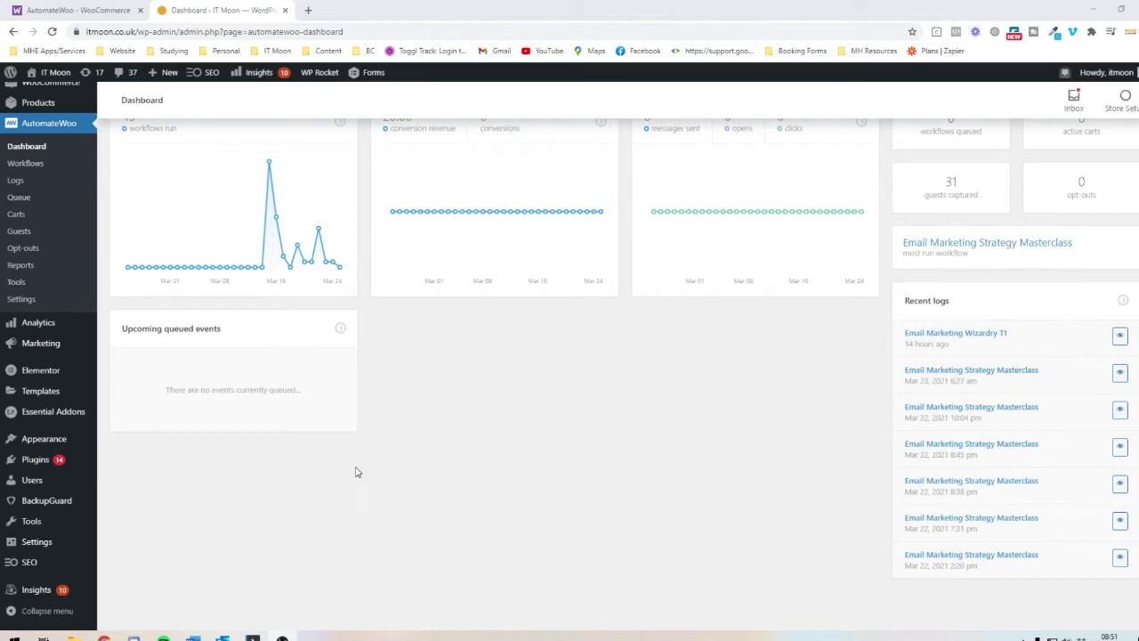
# Bring up the AutomateWoo product page and highlight its $99.00 annual price
pyautogui.scroll(3, 356, 472)
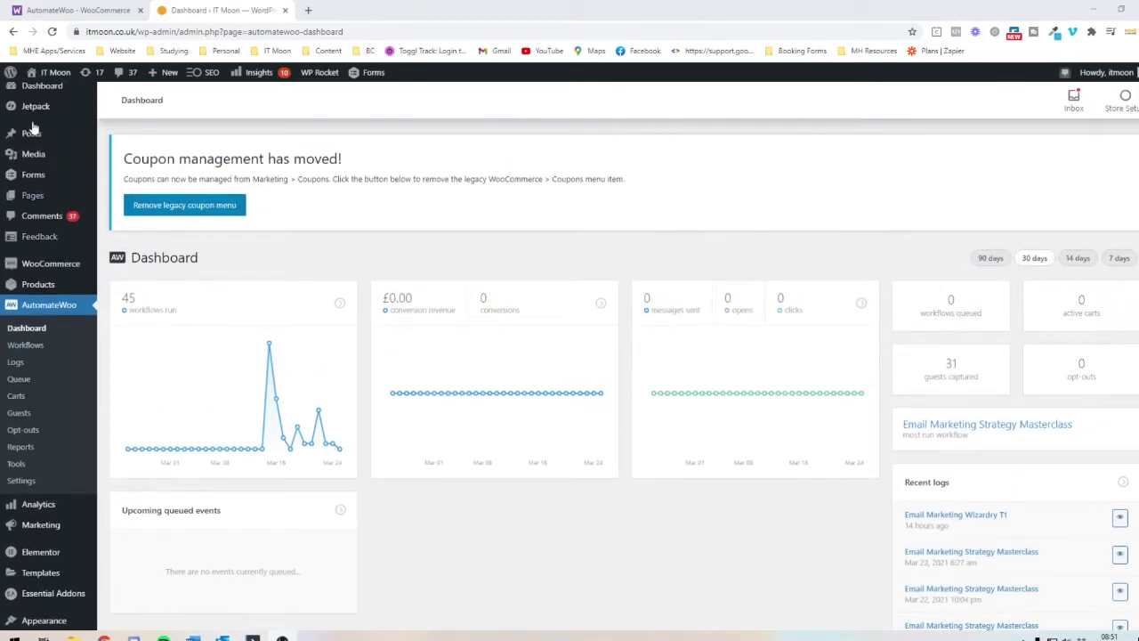
pyautogui.click(54, 9)
pyautogui.scroll(2, 410, 242)
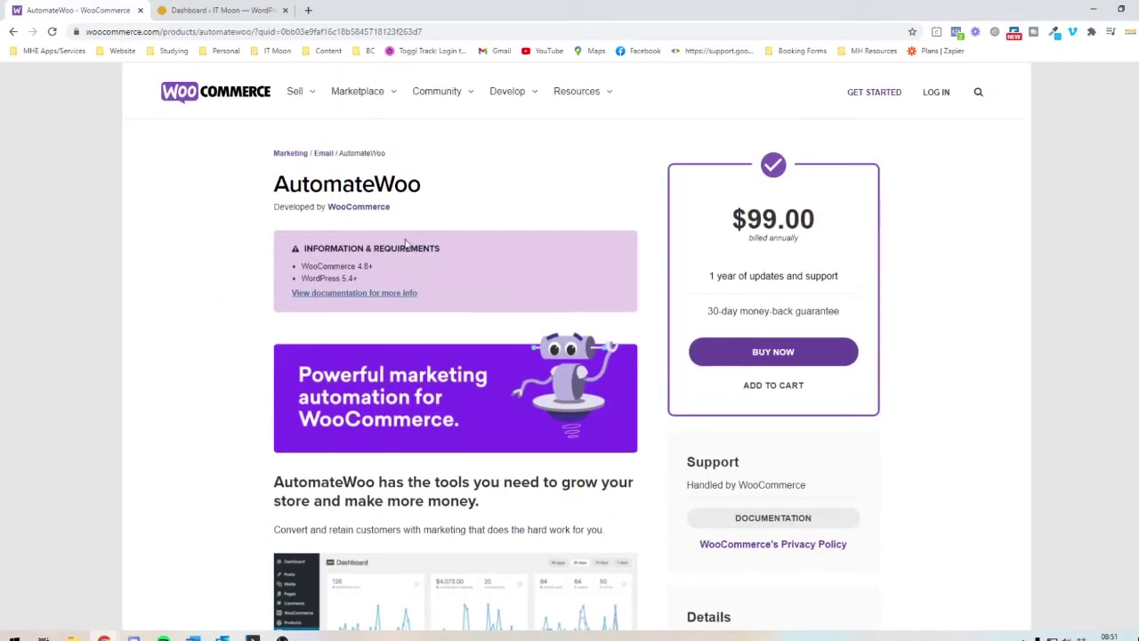
pyautogui.moveTo(816, 220); pyautogui.dragTo(719, 221)
pyautogui.click(718, 220)
pyautogui.scroll(-3, 686, 234)
pyautogui.scroll(-2, 685, 232)
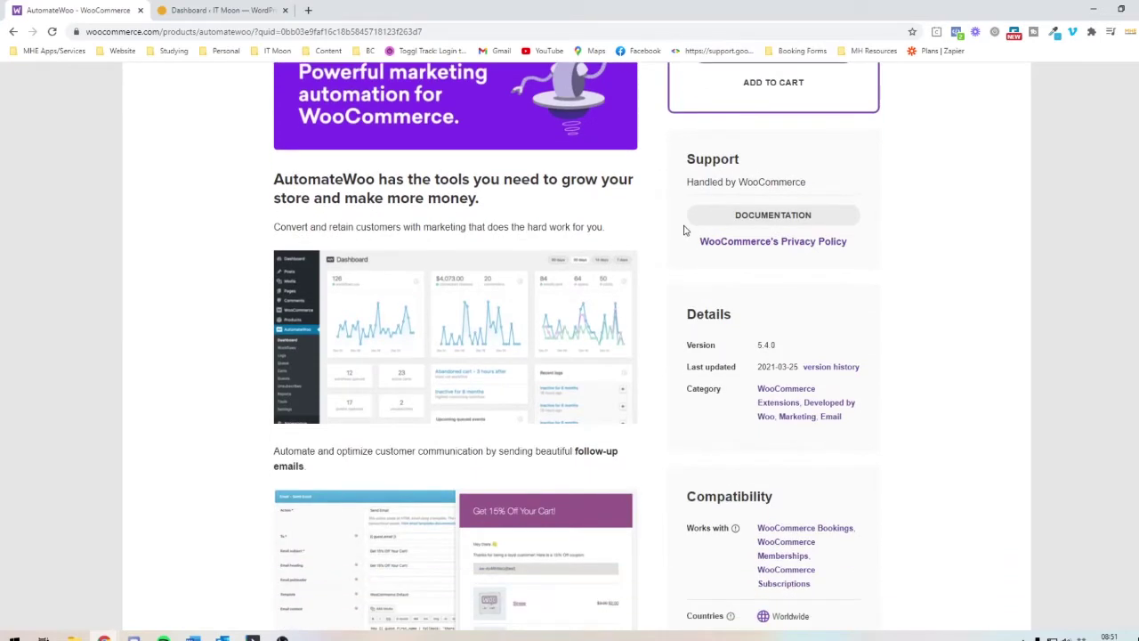
pyautogui.scroll(4, 499, 309)
pyautogui.scroll(1, 499, 309)
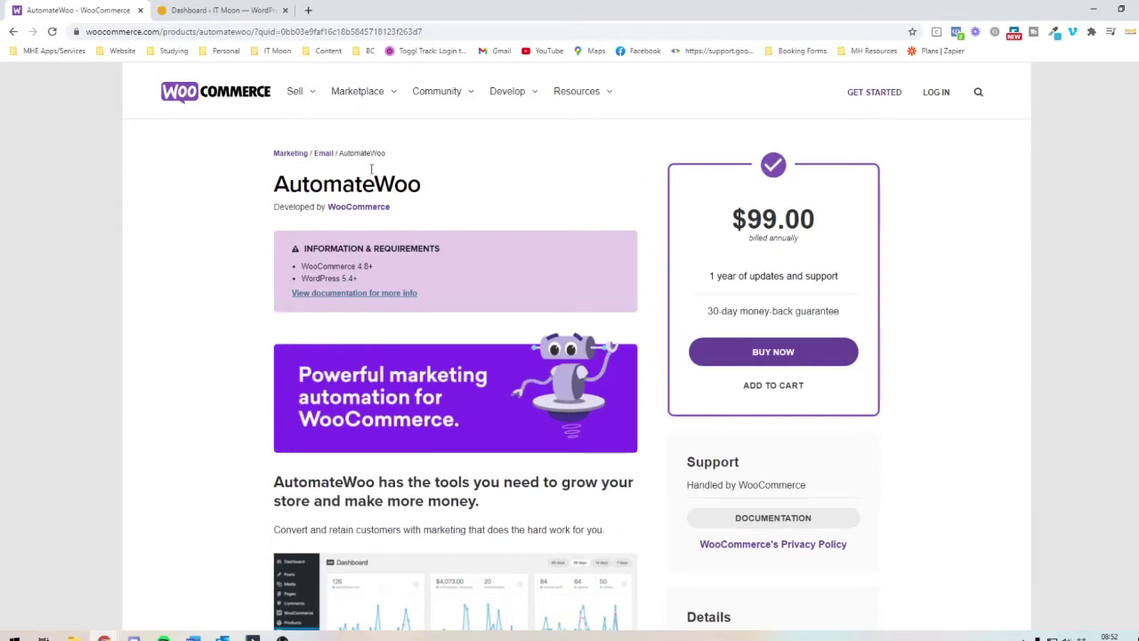
pyautogui.click(978, 92)
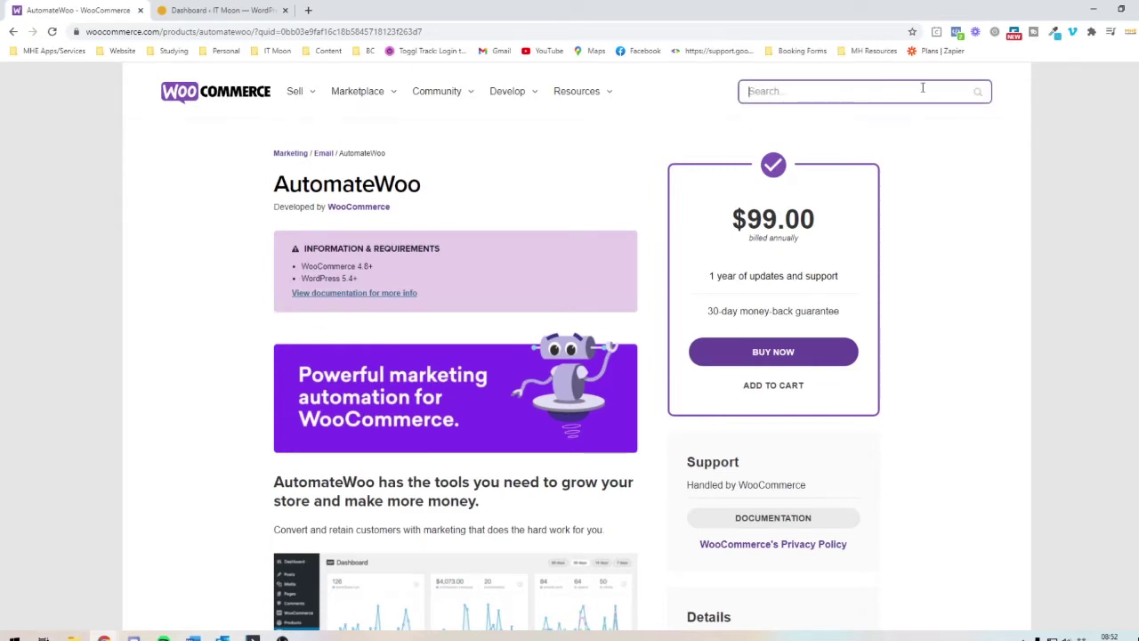
# Search WooCommerce.com for 'zapier' and open the WooCommerce Zapier product page
pyautogui.write('zapier')
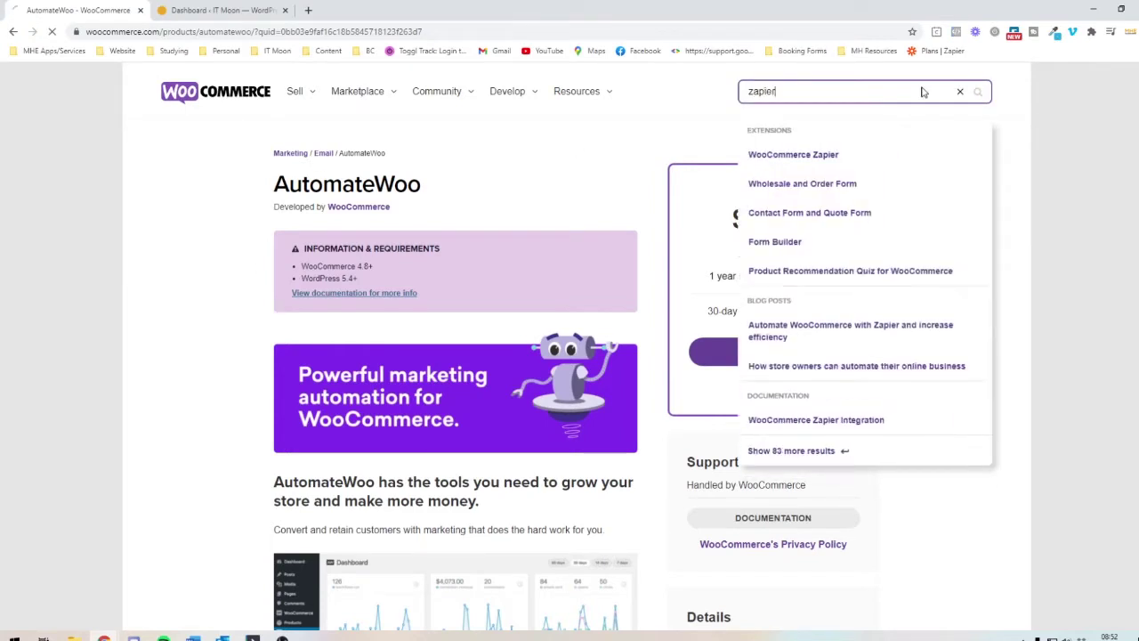
pyautogui.press('Return')
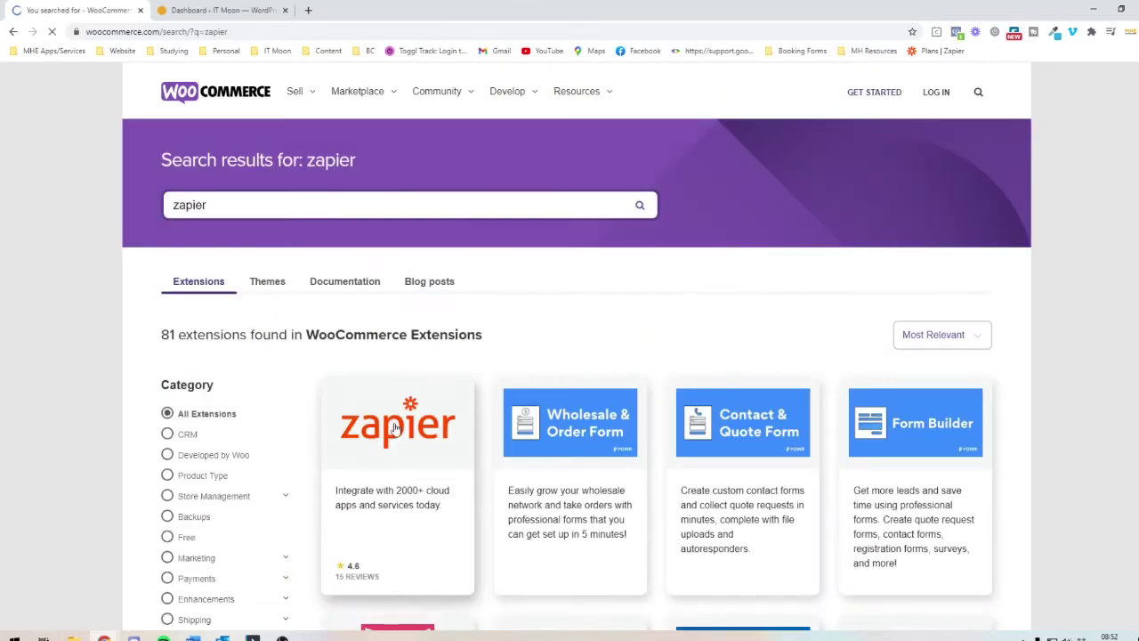
pyautogui.click(396, 428)
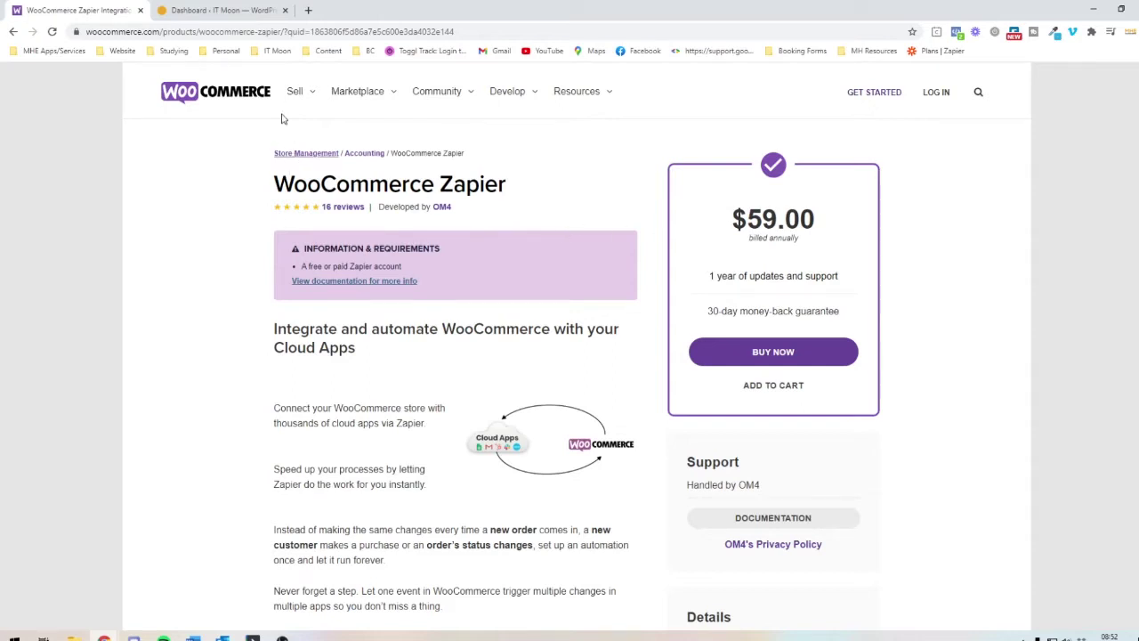
# Highlight the WooCommerce Zapier page's $59.00 price and its product title
pyautogui.click(187, 9)
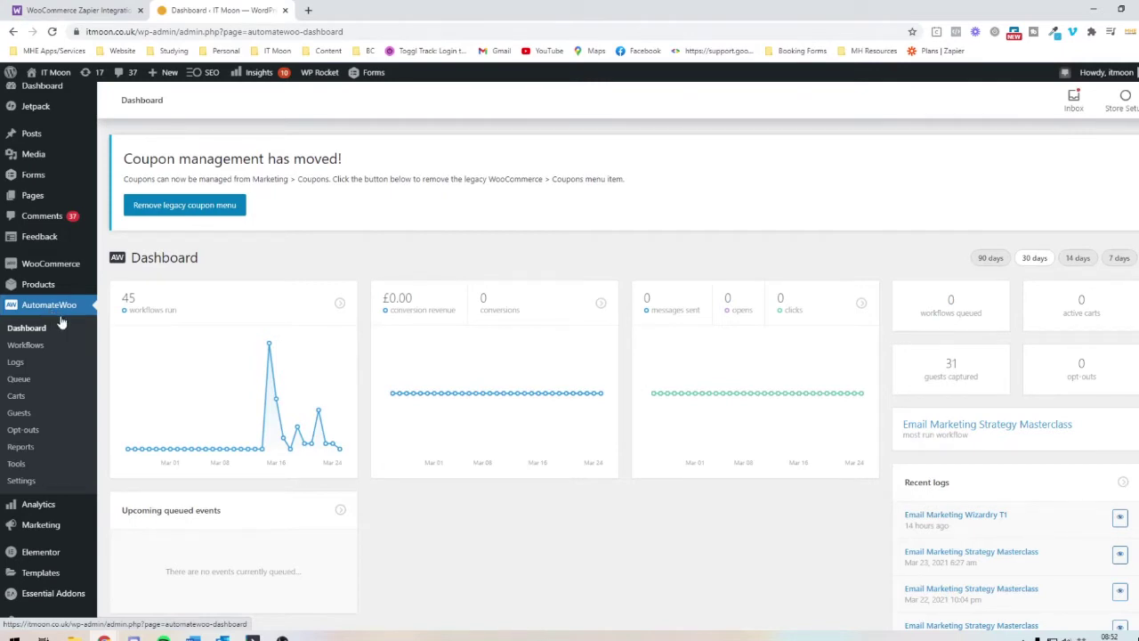
pyautogui.click(80, 10)
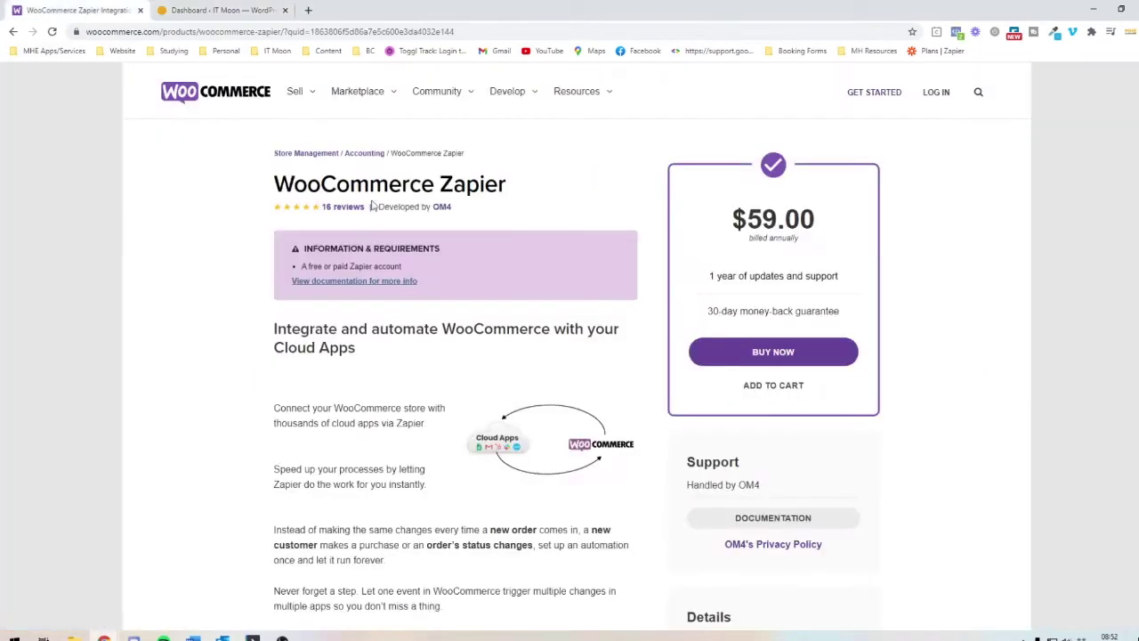
pyautogui.moveTo(732, 219); pyautogui.dragTo(827, 218)
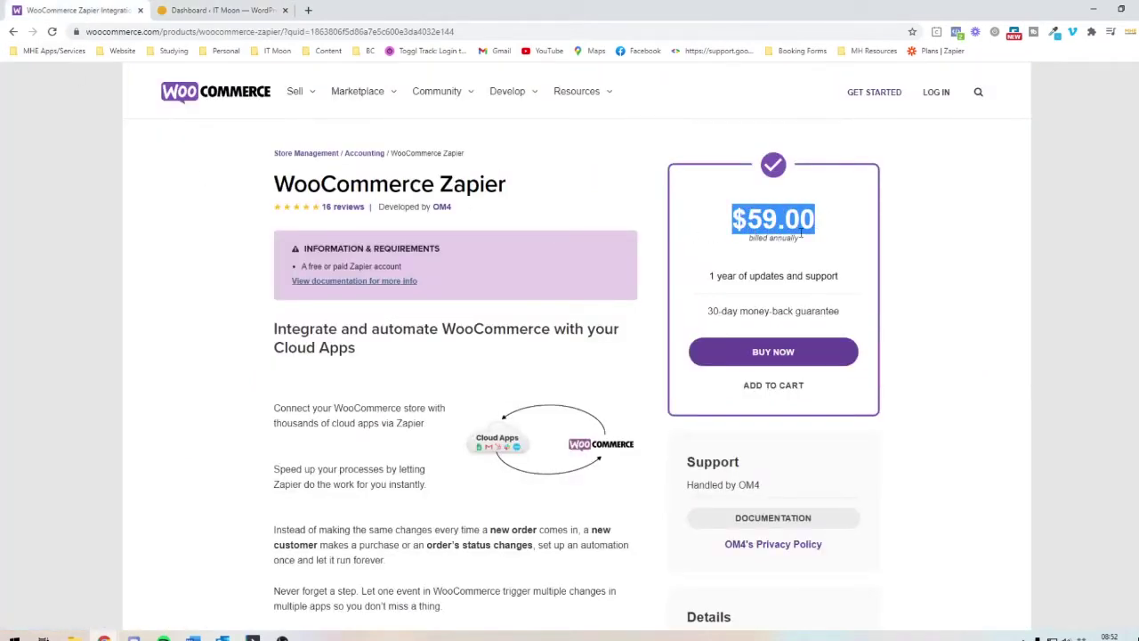
pyautogui.tripleClick(473, 195)
pyautogui.click(472, 196)
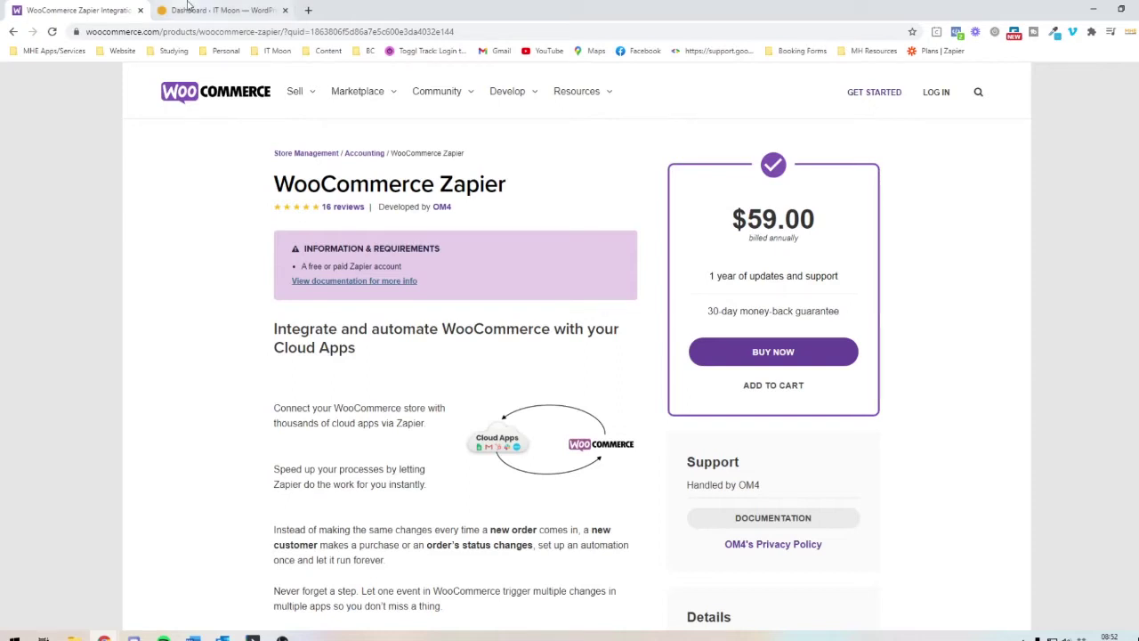
# Switch between the Zapier page and the AutomateWoo dashboard, ending on the dashboard
pyautogui.click(218, 10)
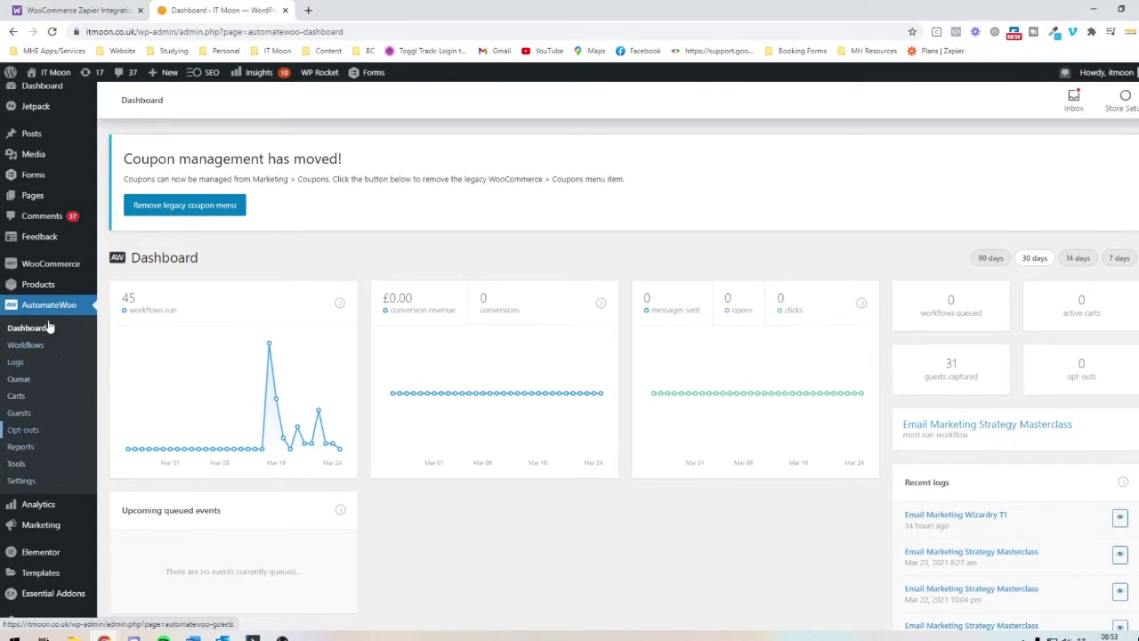
pyautogui.click(71, 9)
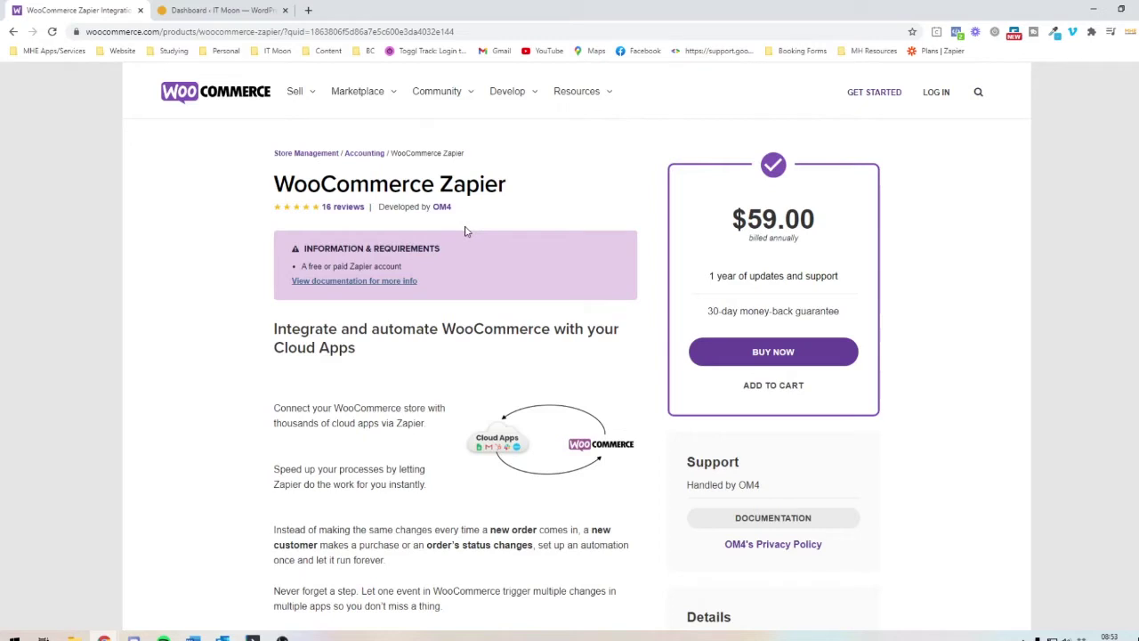
pyautogui.click(198, 10)
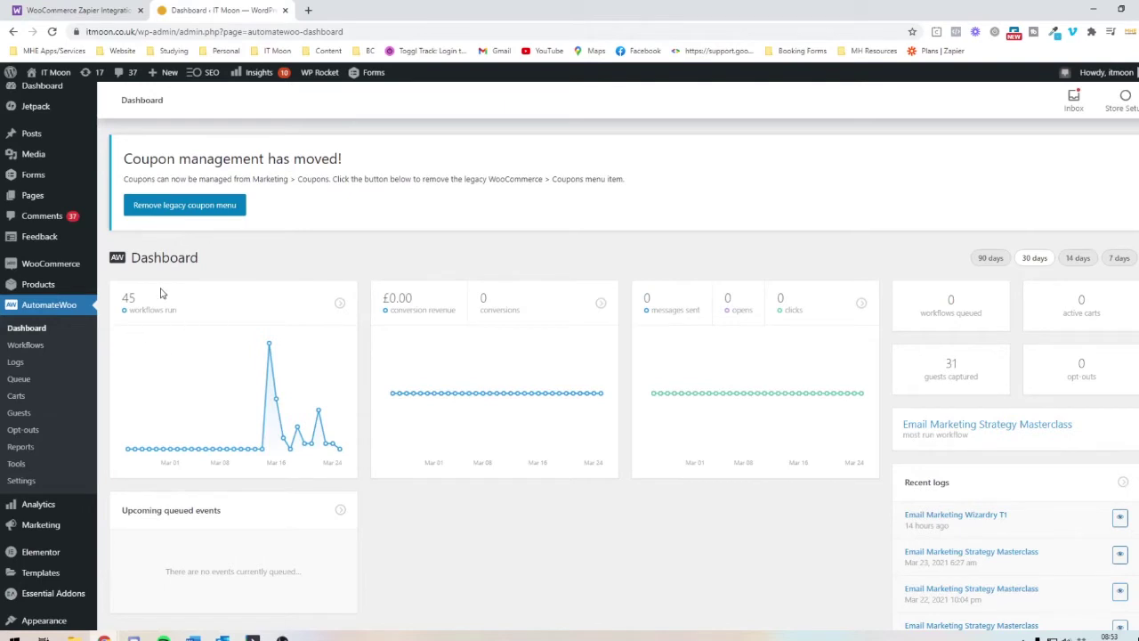
# Open the Workflows list and the Email Marketing Strategy Masterclass workflow for editing
pyautogui.click(34, 347)
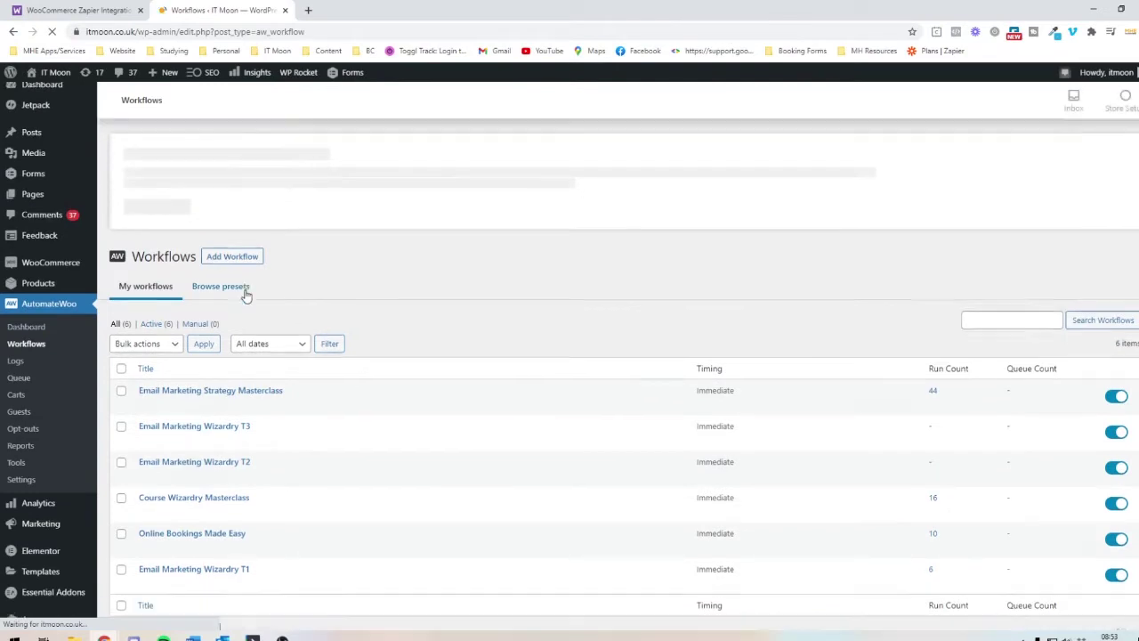
pyautogui.scroll(-2, 245, 297)
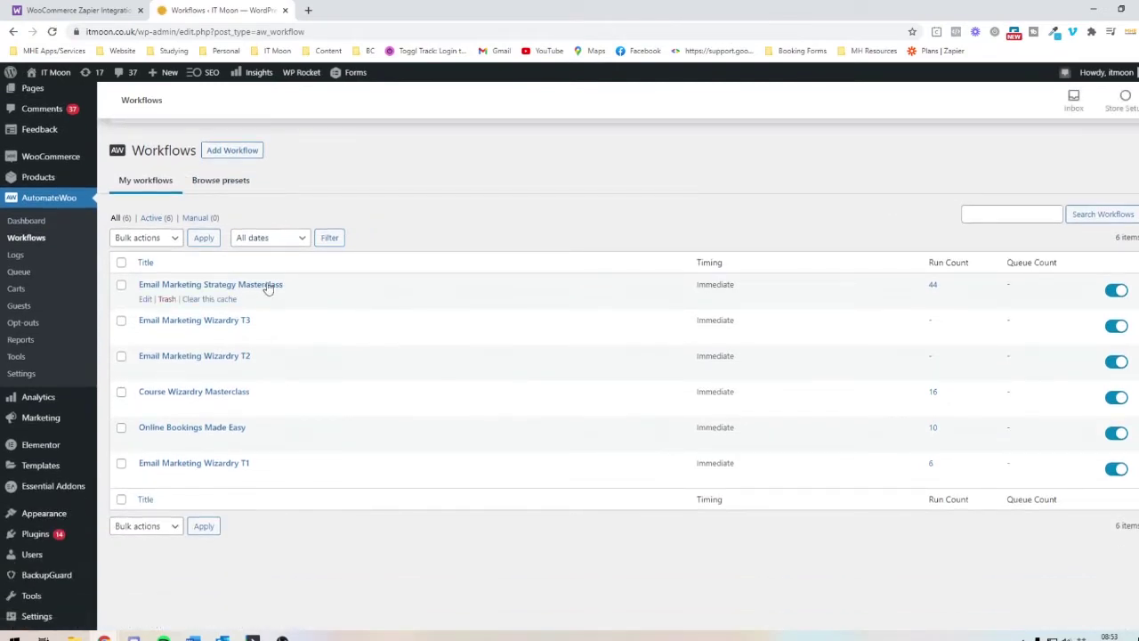
pyautogui.click(219, 286)
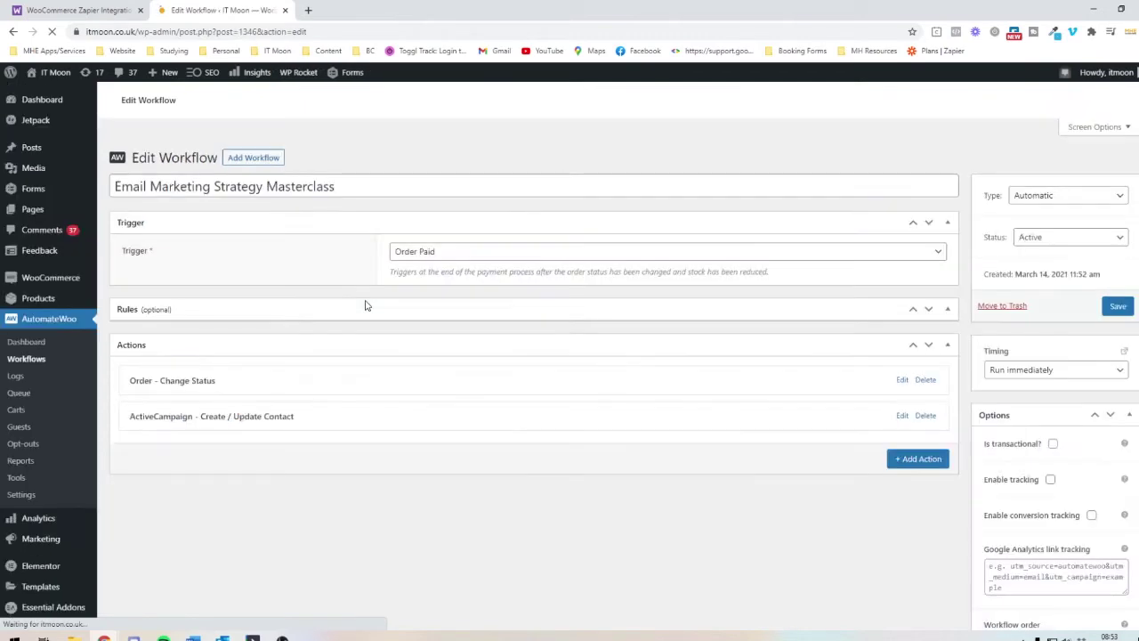
# Expand the Order - Change Status action, which sets the order status to Completed
pyautogui.scroll(-2, 365, 302)
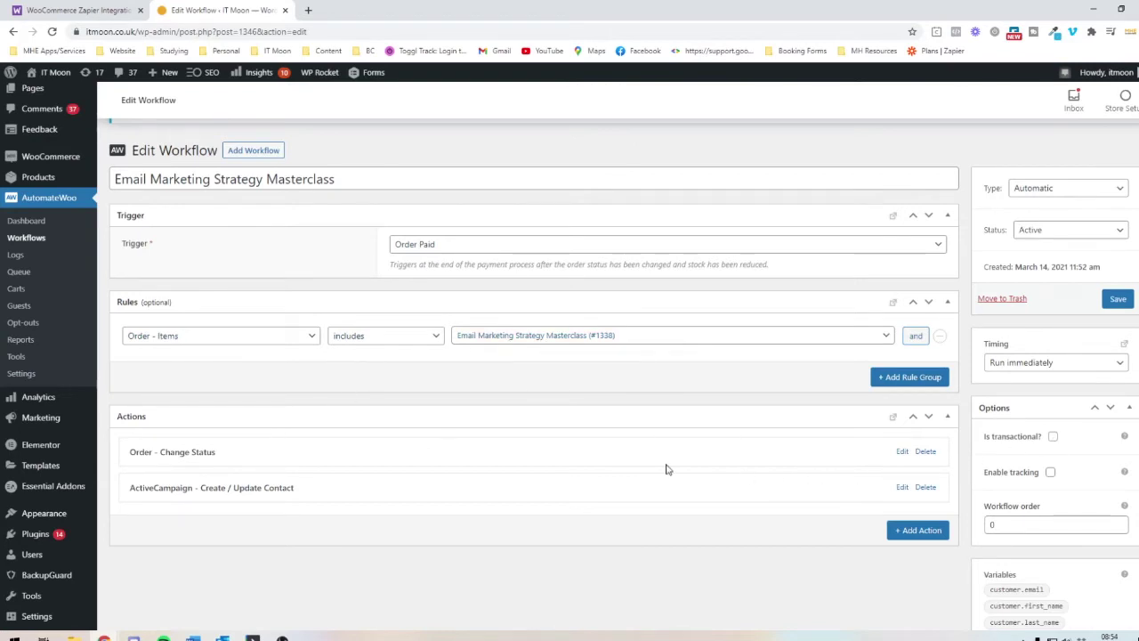
pyautogui.click(902, 452)
# Expand the ActiveCampaign Create / Update Contact action's settings
pyautogui.scroll(-2, 789, 482)
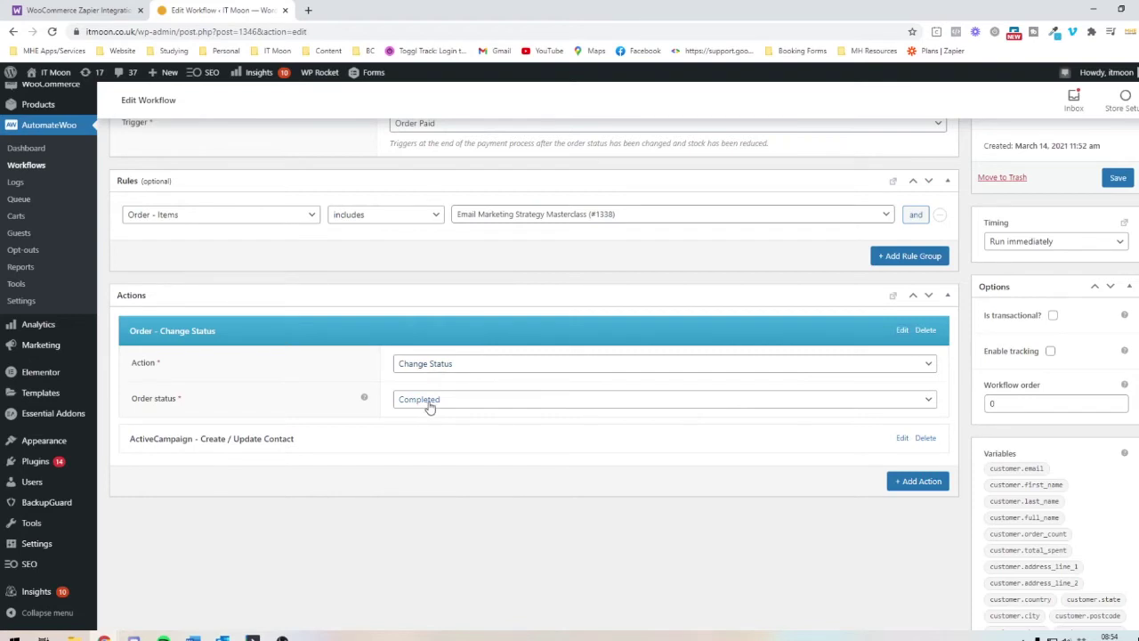
pyautogui.scroll(2, 429, 407)
pyautogui.moveTo(54, 204)
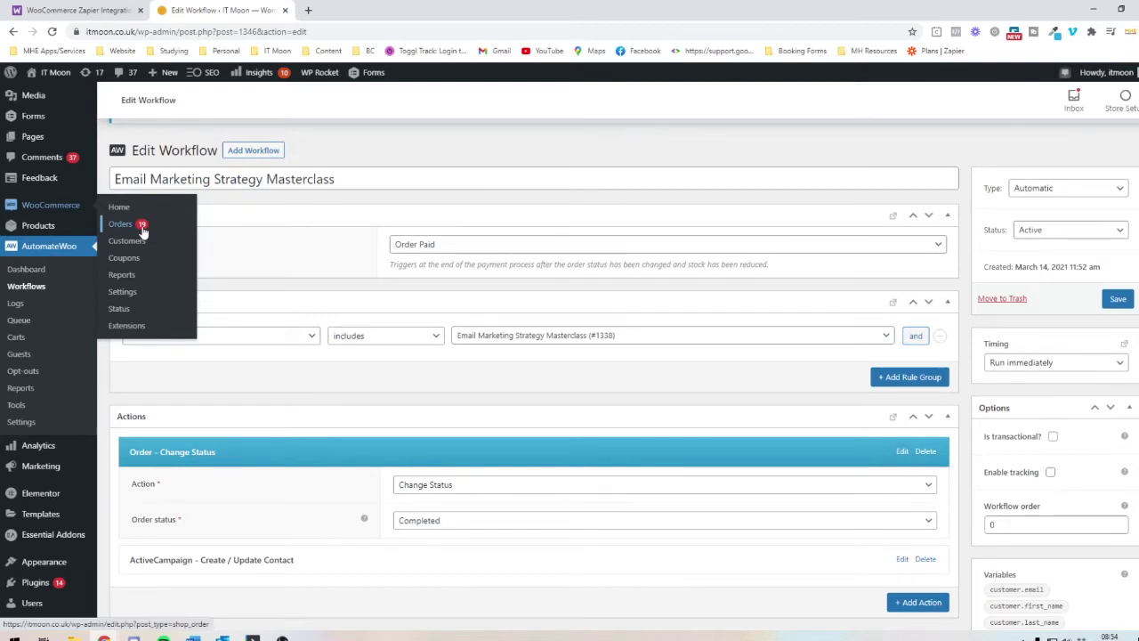
pyautogui.scroll(-2, 454, 432)
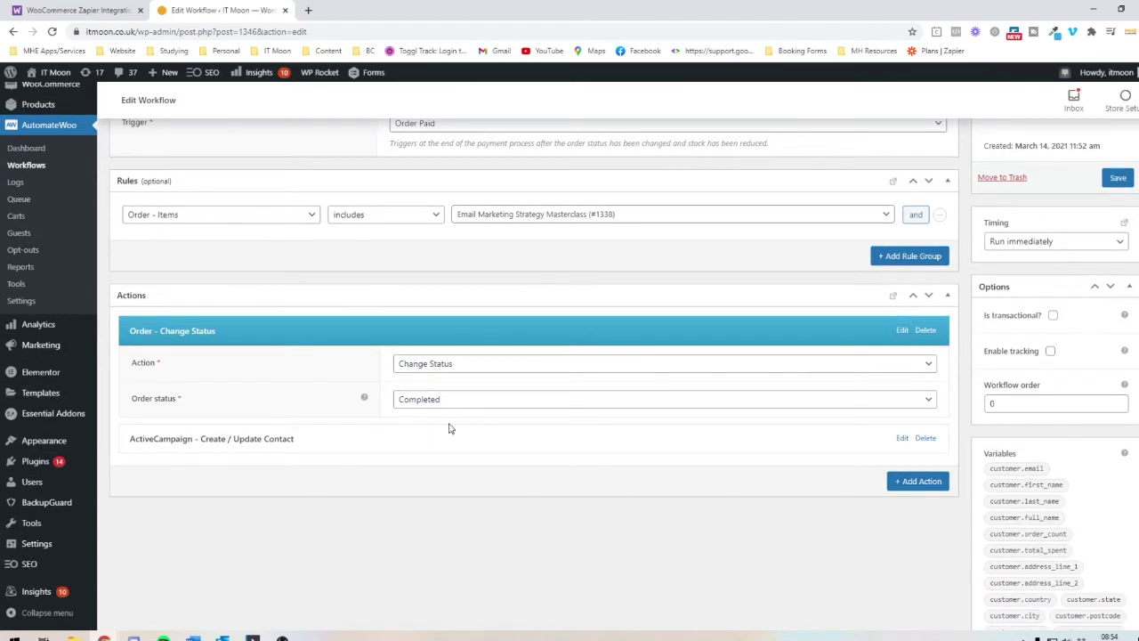
pyautogui.click(902, 438)
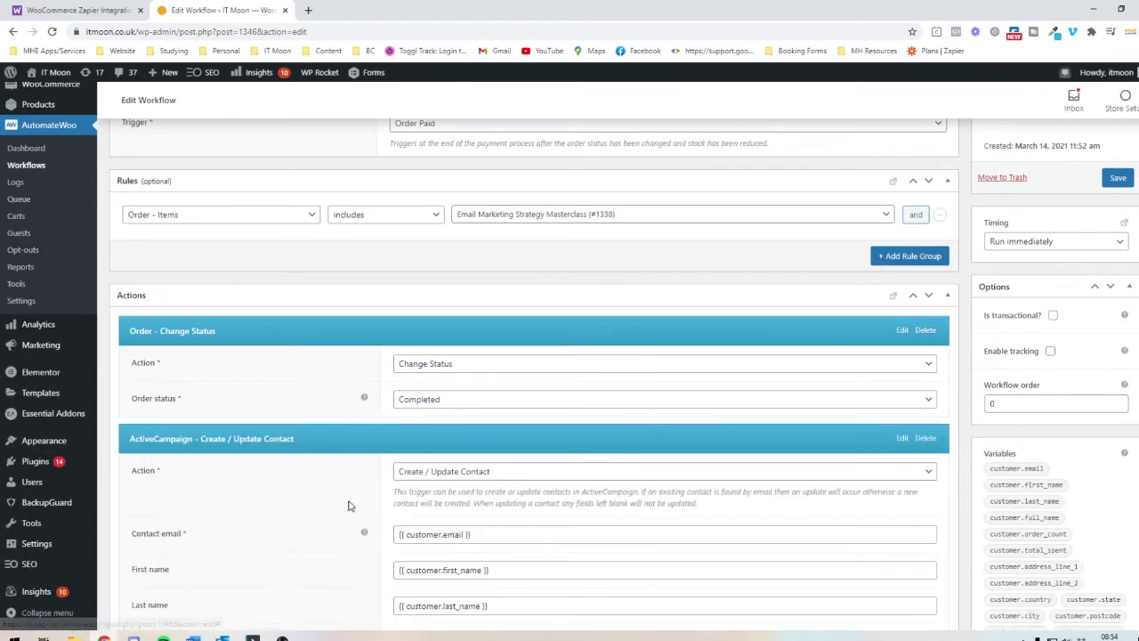
pyautogui.scroll(-1, 400, 489)
pyautogui.scroll(-1, 446, 445)
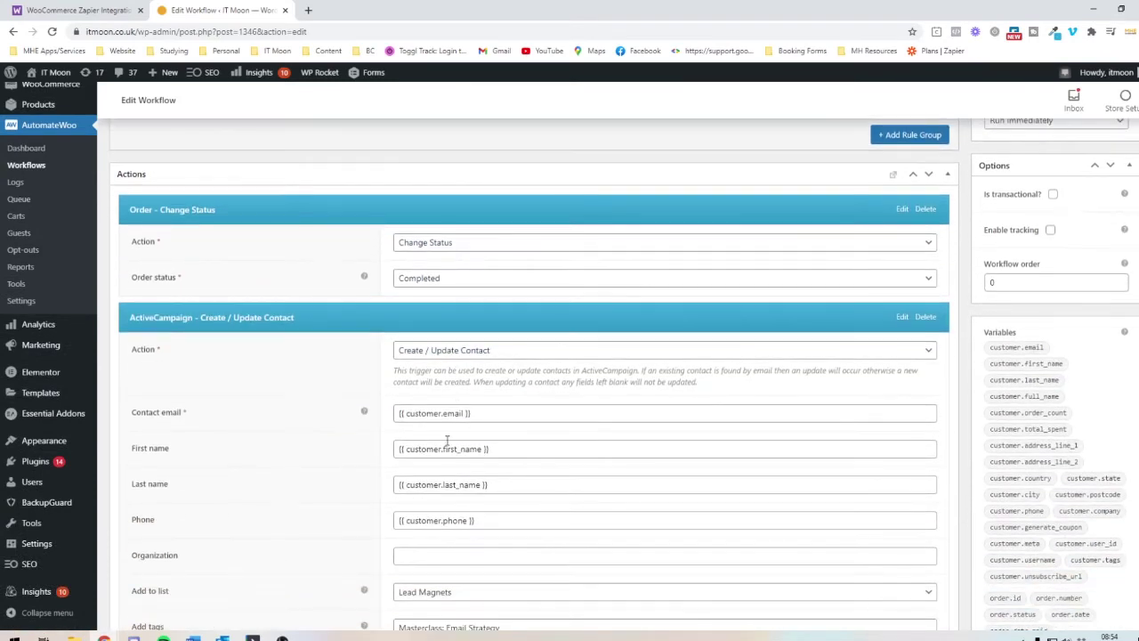
pyautogui.scroll(-2, 479, 360)
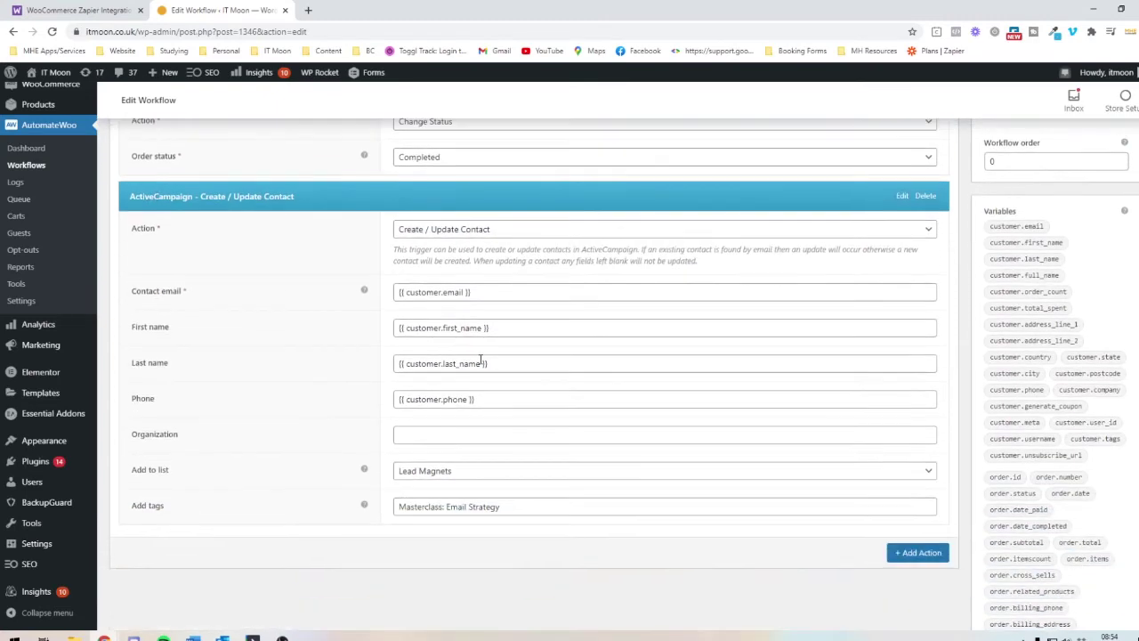
# Check the Lead Magnets list and the contact email, first and last name fields, then add a new action
pyautogui.click(468, 474)
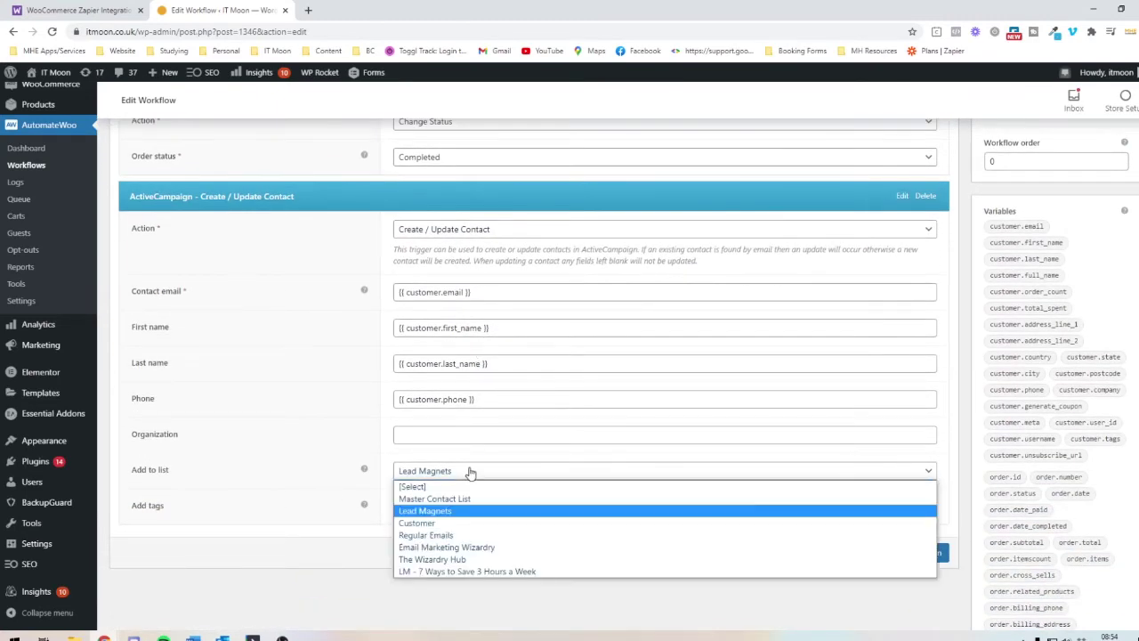
pyautogui.click(470, 474)
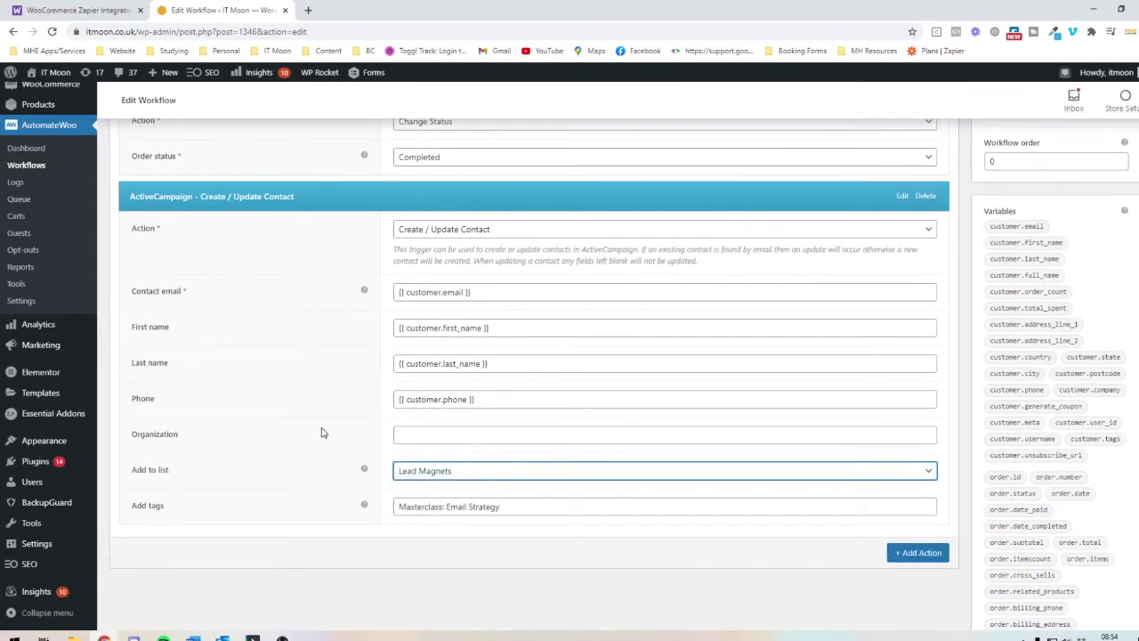
pyautogui.click(433, 363)
pyautogui.click(440, 329)
pyautogui.click(432, 292)
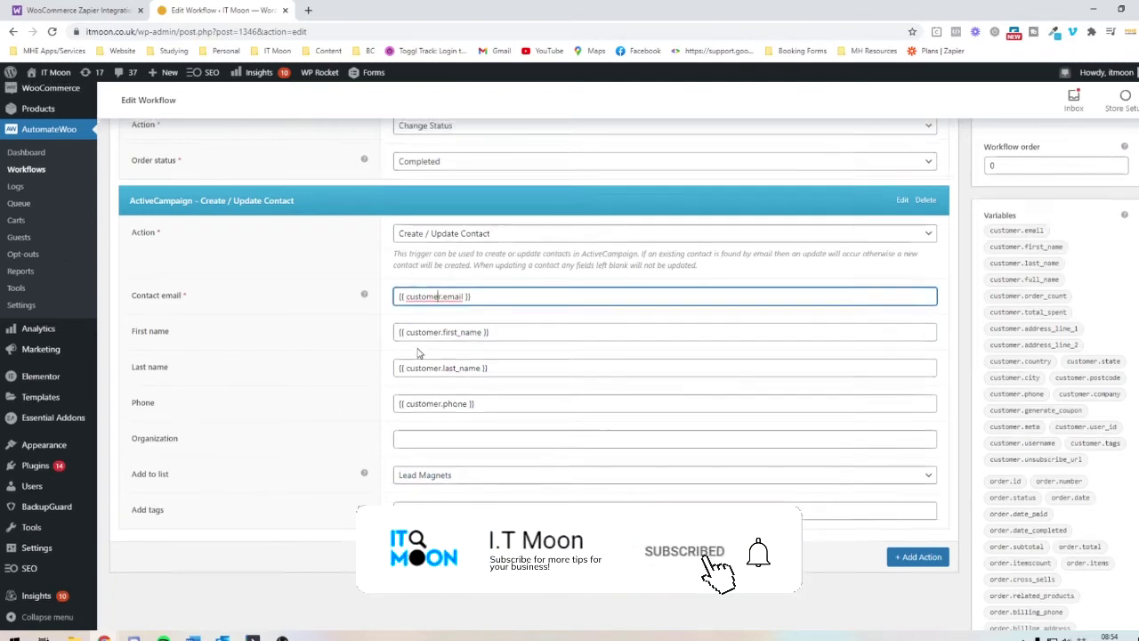
pyautogui.scroll(5, 418, 356)
pyautogui.scroll(-6, 418, 363)
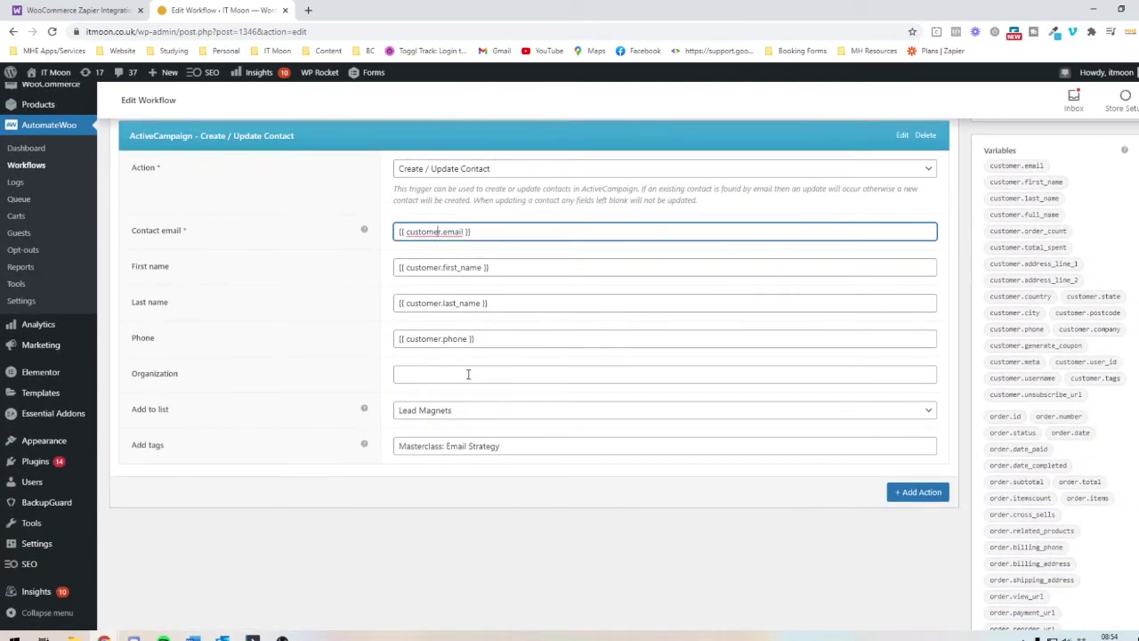
pyautogui.click(917, 492)
# Close the New Action's action list without choosing, then delete the empty action
pyautogui.scroll(-2, 398, 480)
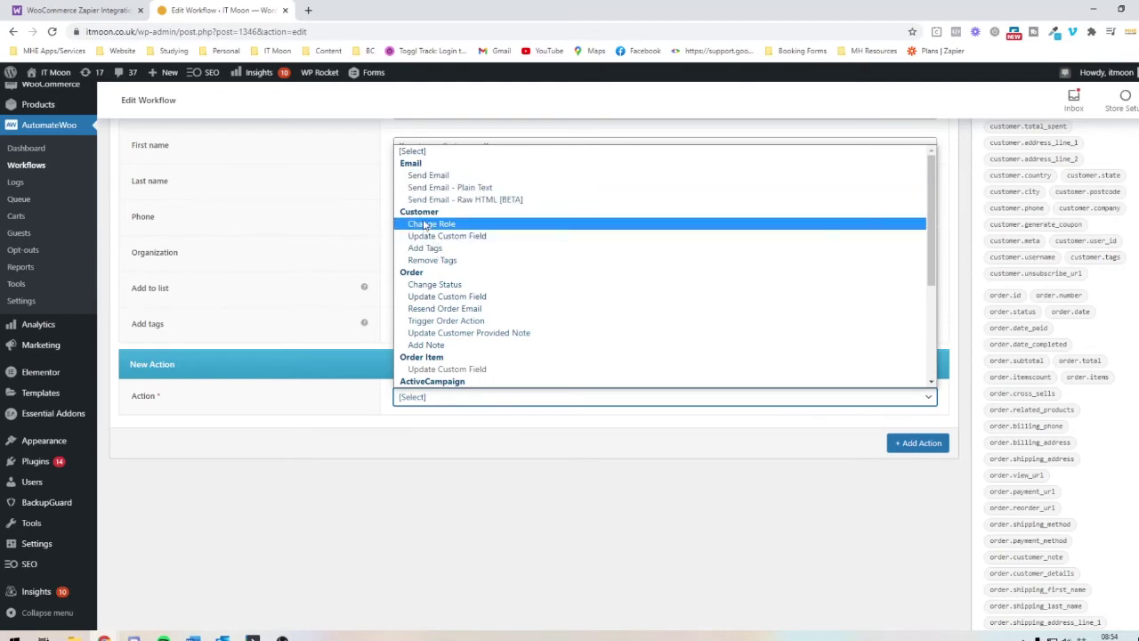
pyautogui.scroll(-3, 411, 252)
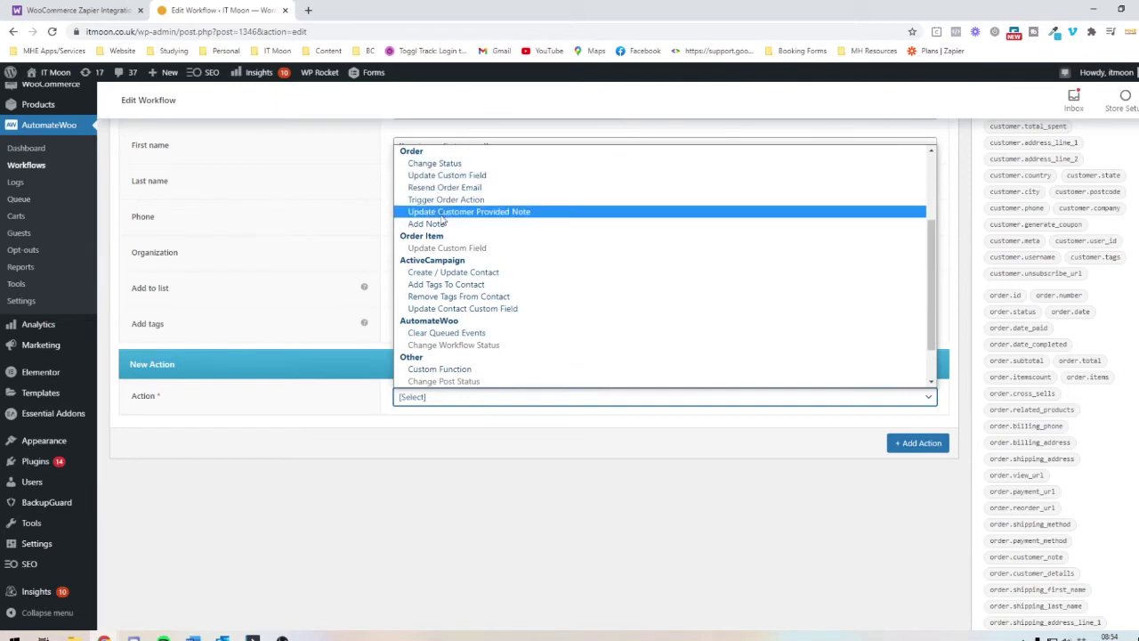
pyautogui.scroll(-1, 438, 228)
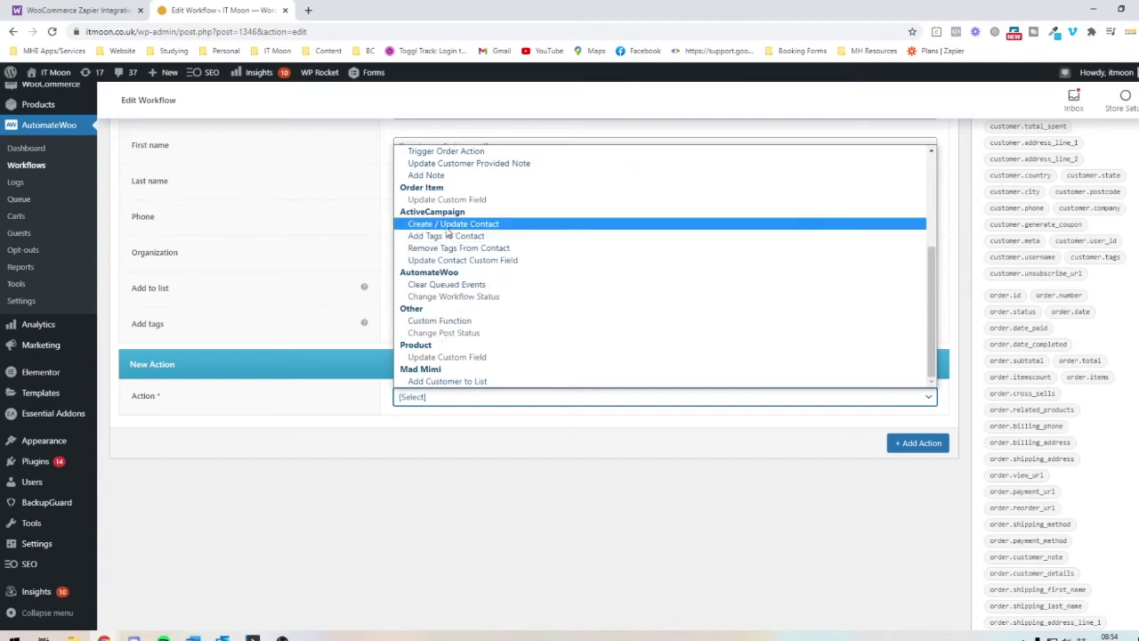
pyautogui.click(338, 542)
pyautogui.scroll(2, 561, 516)
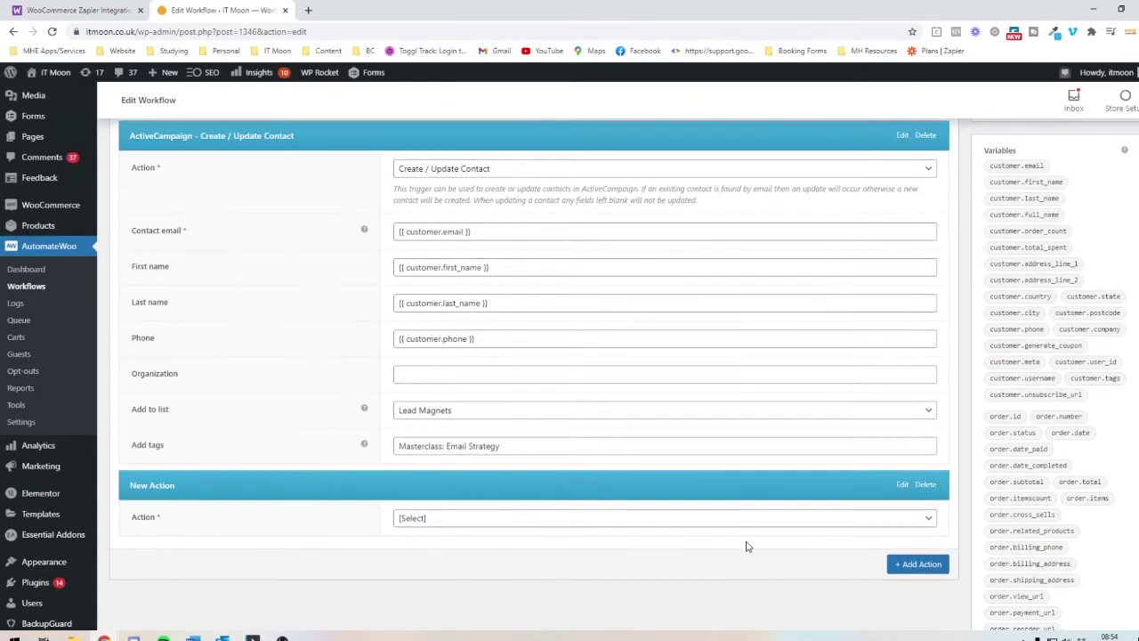
pyautogui.click(925, 485)
pyautogui.scroll(3, 723, 537)
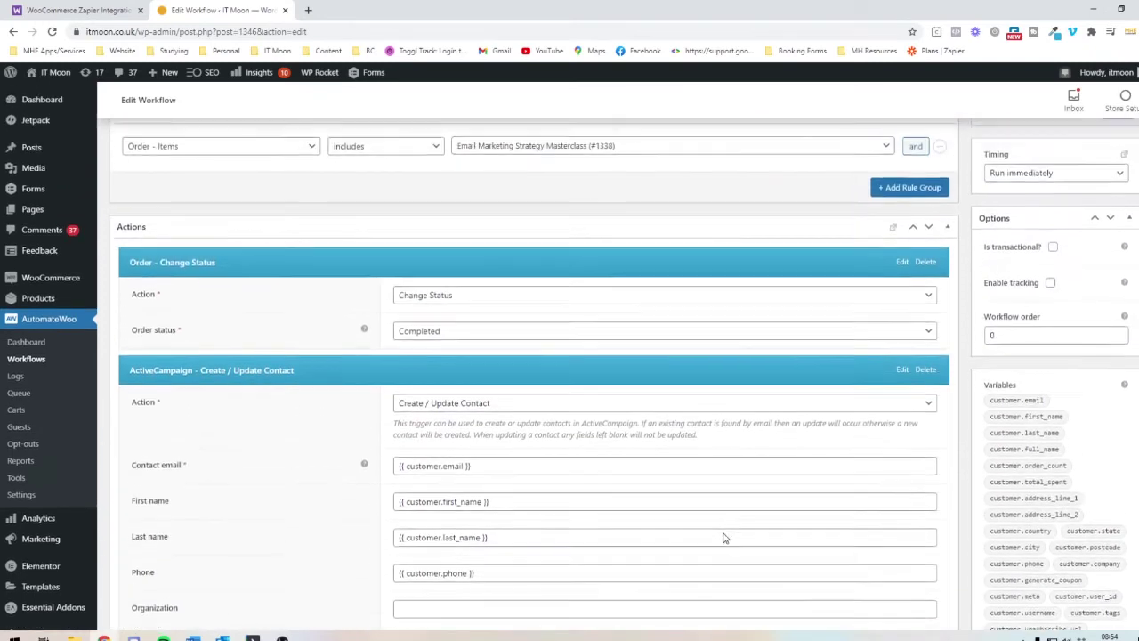
pyautogui.scroll(-3, 722, 538)
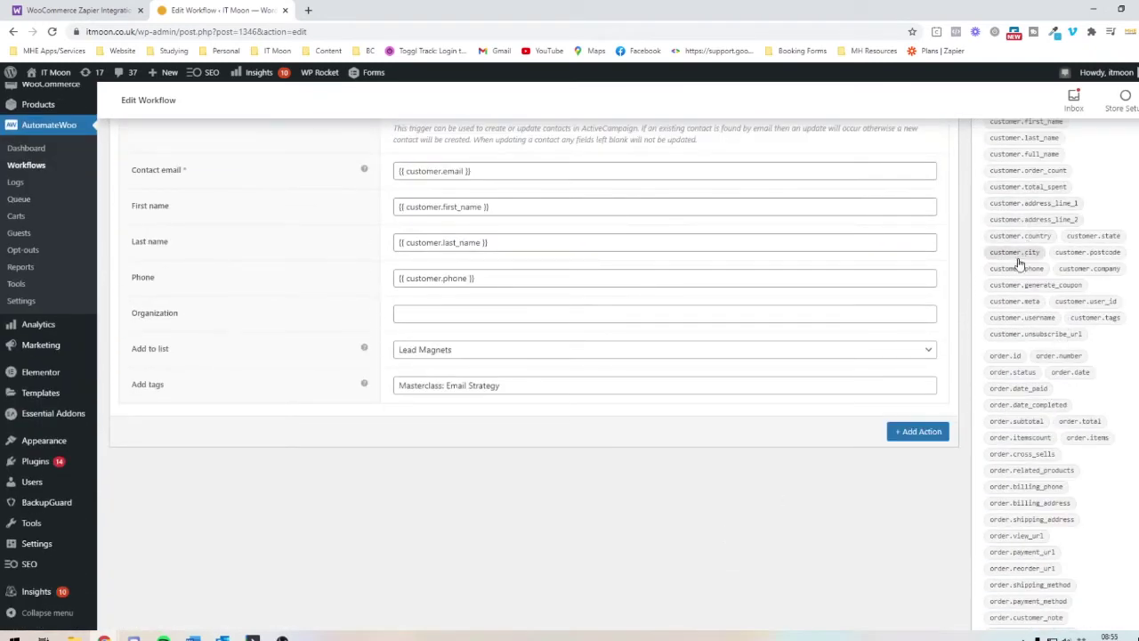
pyautogui.scroll(4, 685, 523)
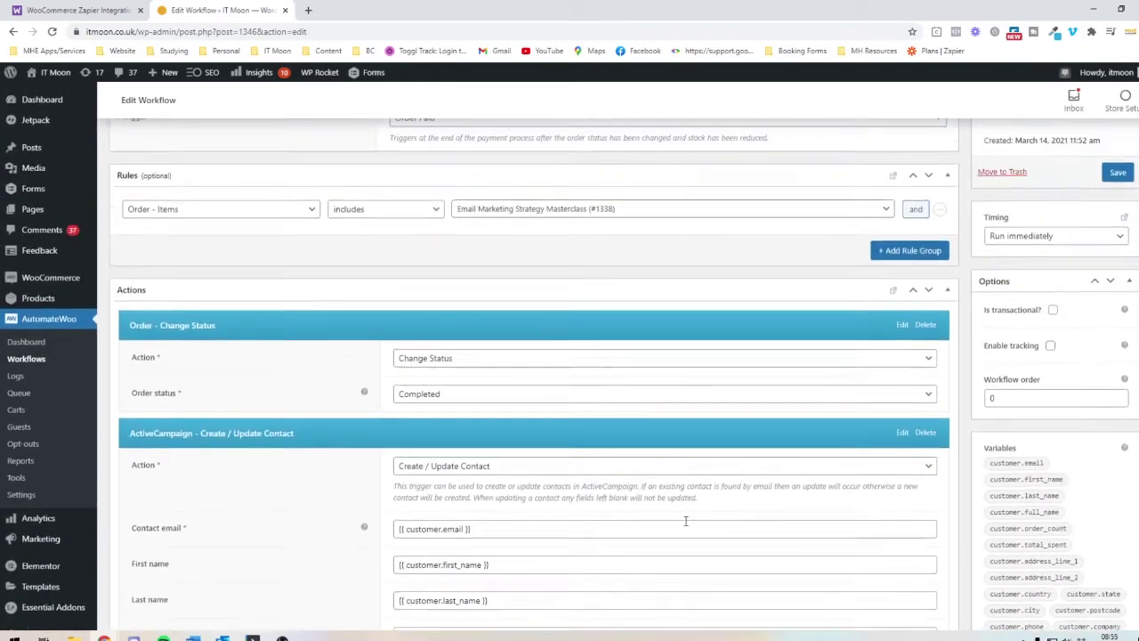
pyautogui.scroll(3, 685, 521)
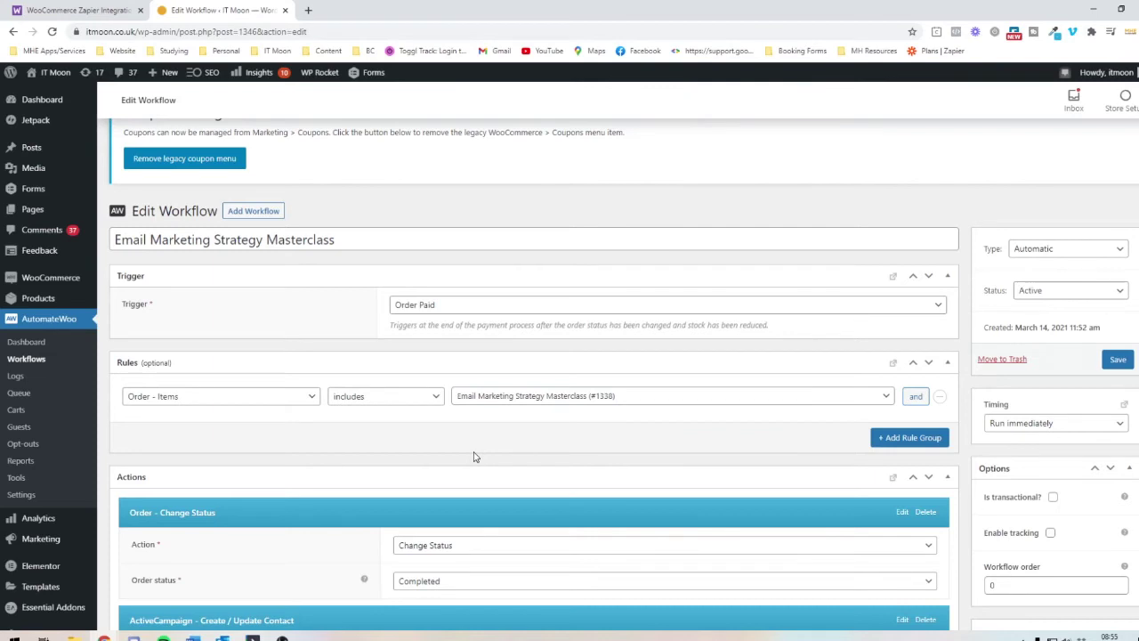
# Return to the Workflows list showing all six active workflows
pyautogui.click(27, 359)
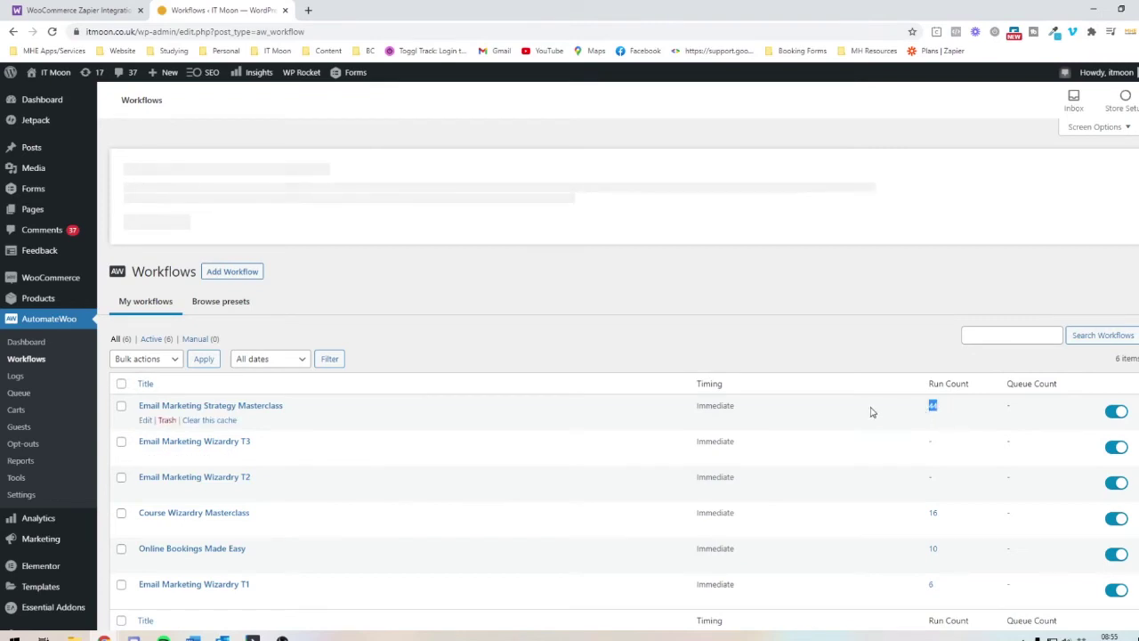
pyautogui.scroll(-1, 320, 391)
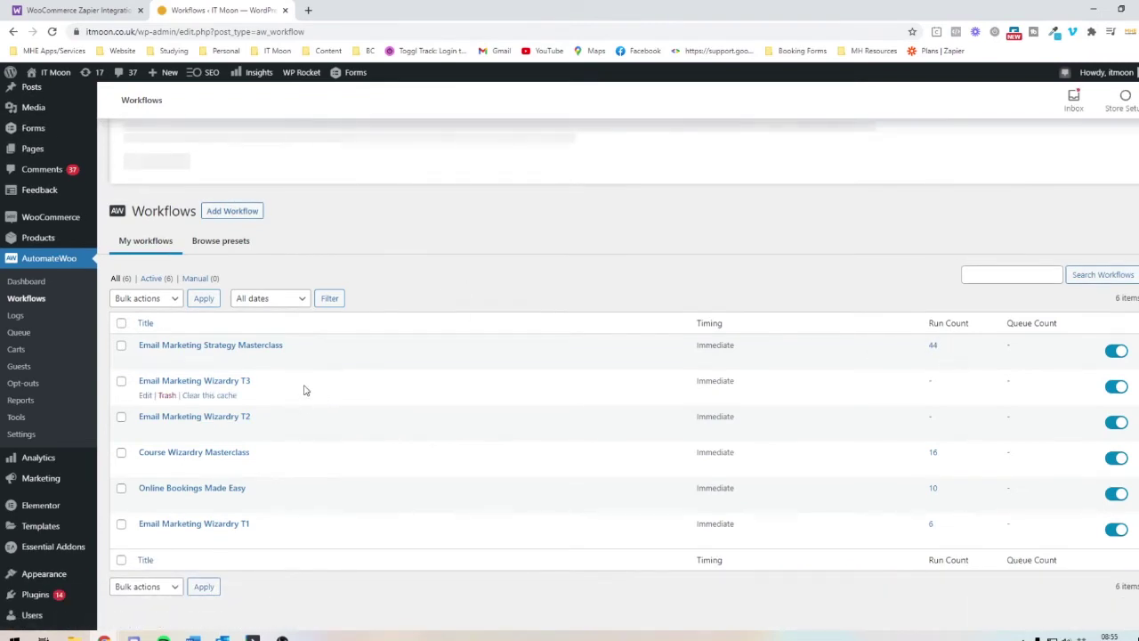
# Browse the preset templates such as abandoned cart, cross sell and loyalty emails
pyautogui.click(205, 243)
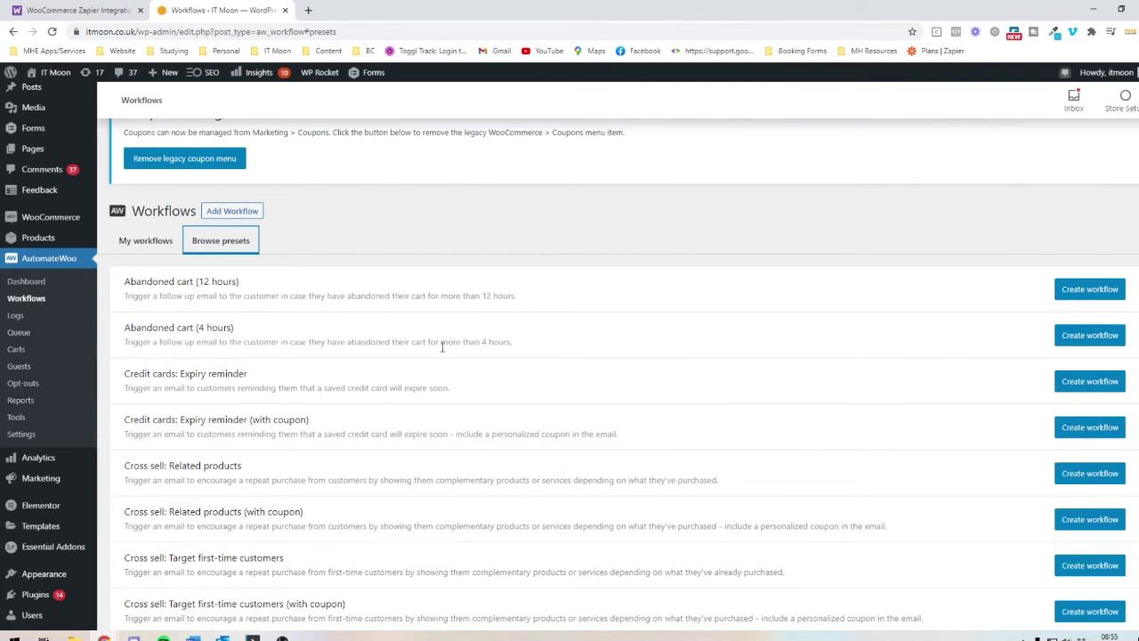
pyautogui.scroll(-2, 497, 346)
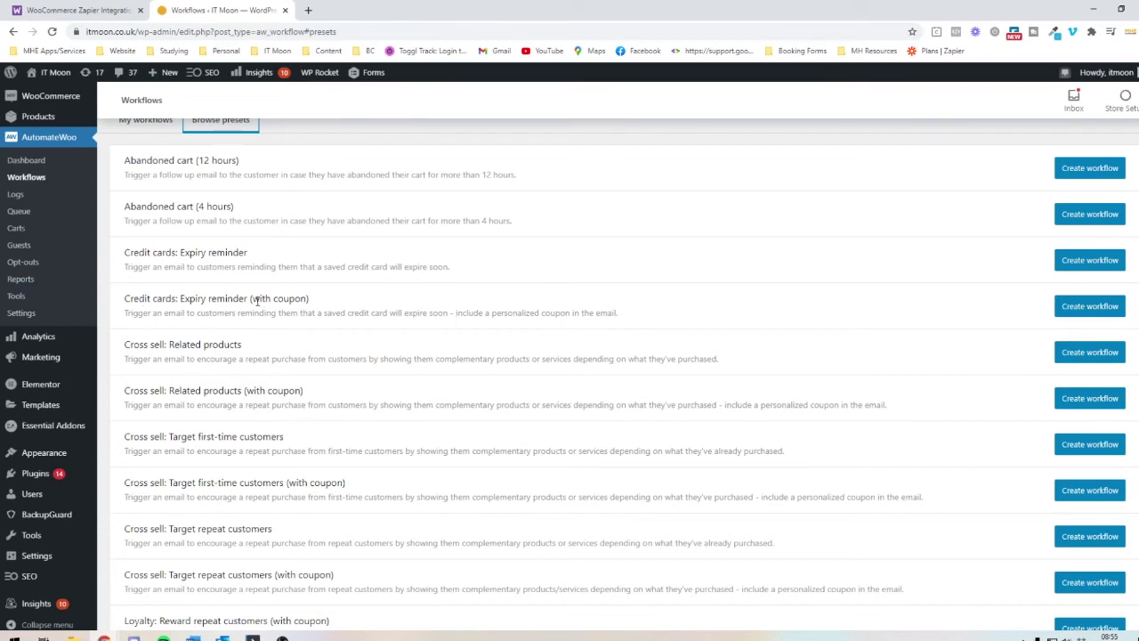
pyautogui.scroll(-2, 257, 301)
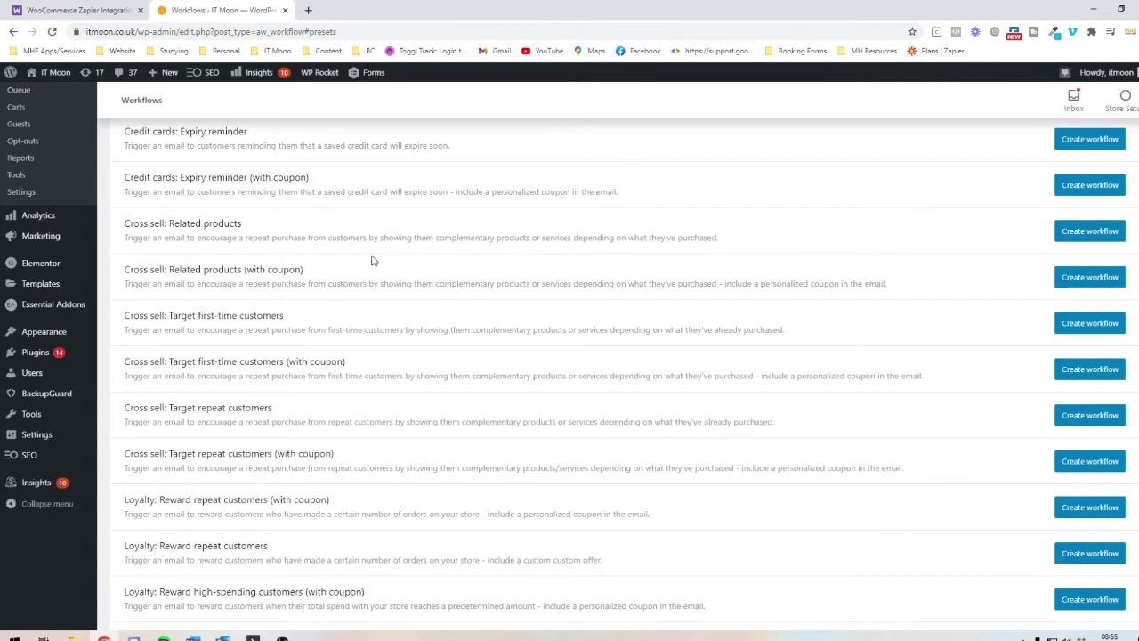
pyautogui.scroll(-2, 373, 259)
pyautogui.scroll(-2, 373, 259)
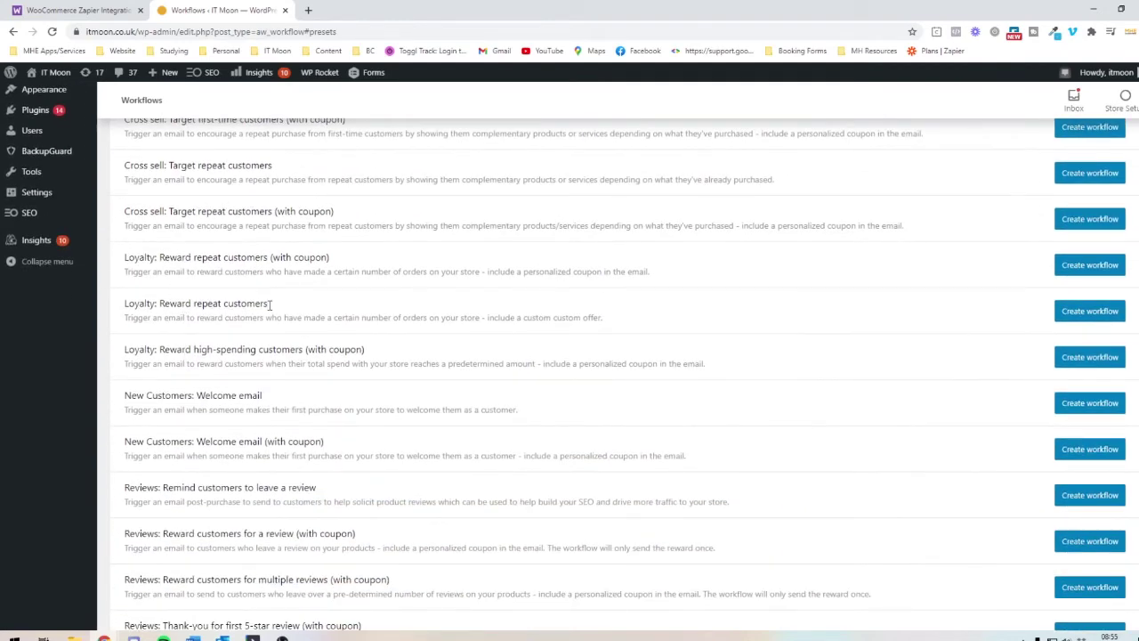
pyautogui.scroll(-4, 320, 300)
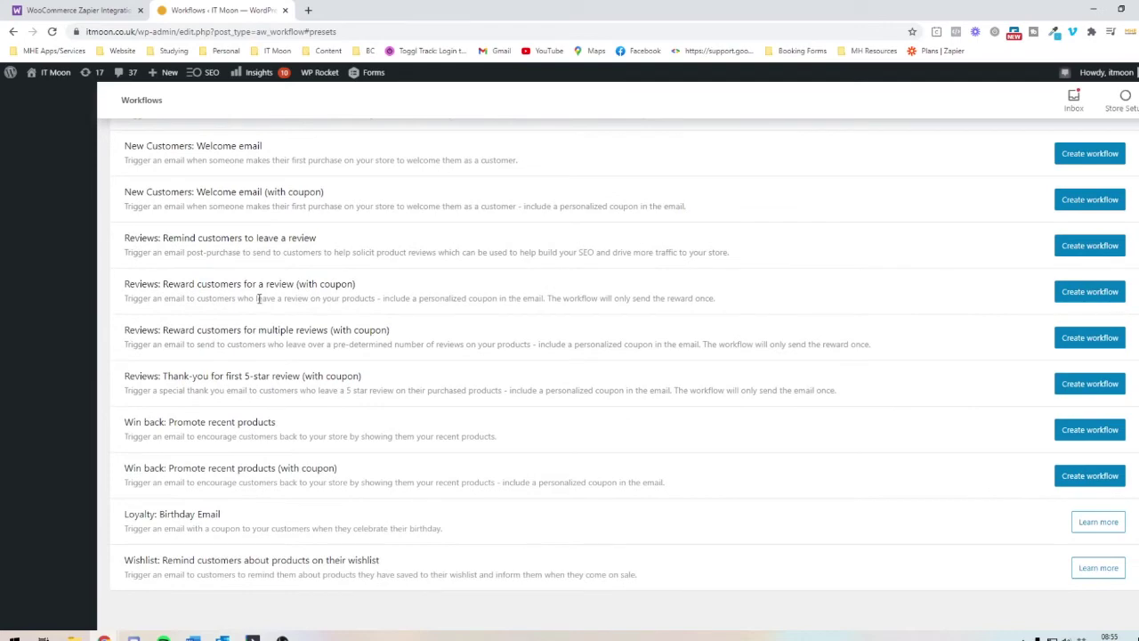
pyautogui.scroll(4, 230, 347)
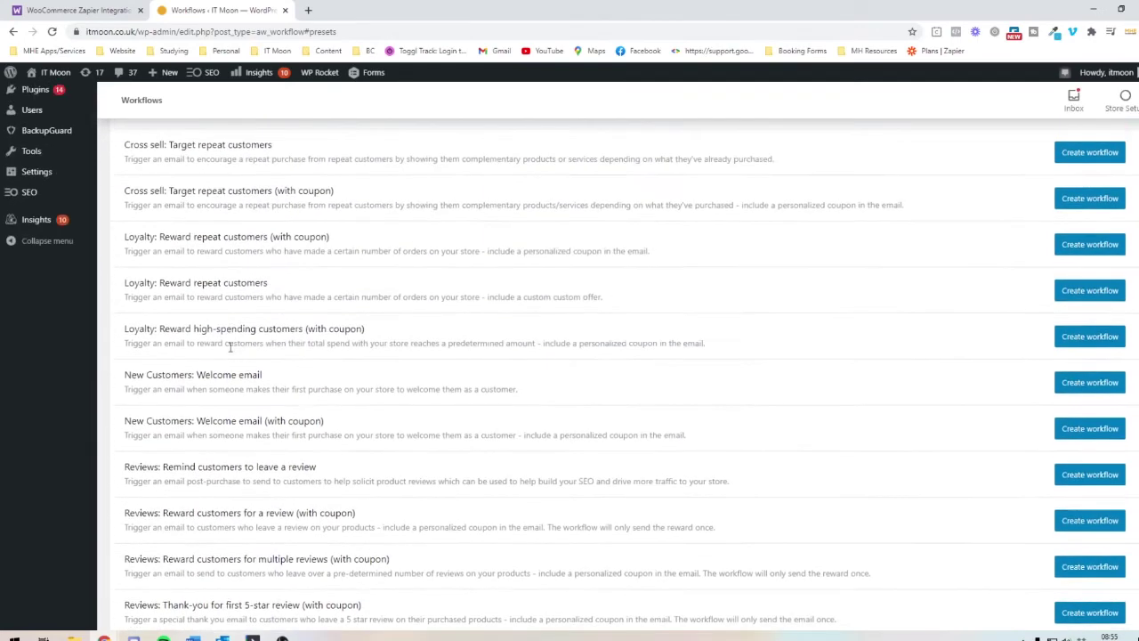
pyautogui.scroll(8, 229, 347)
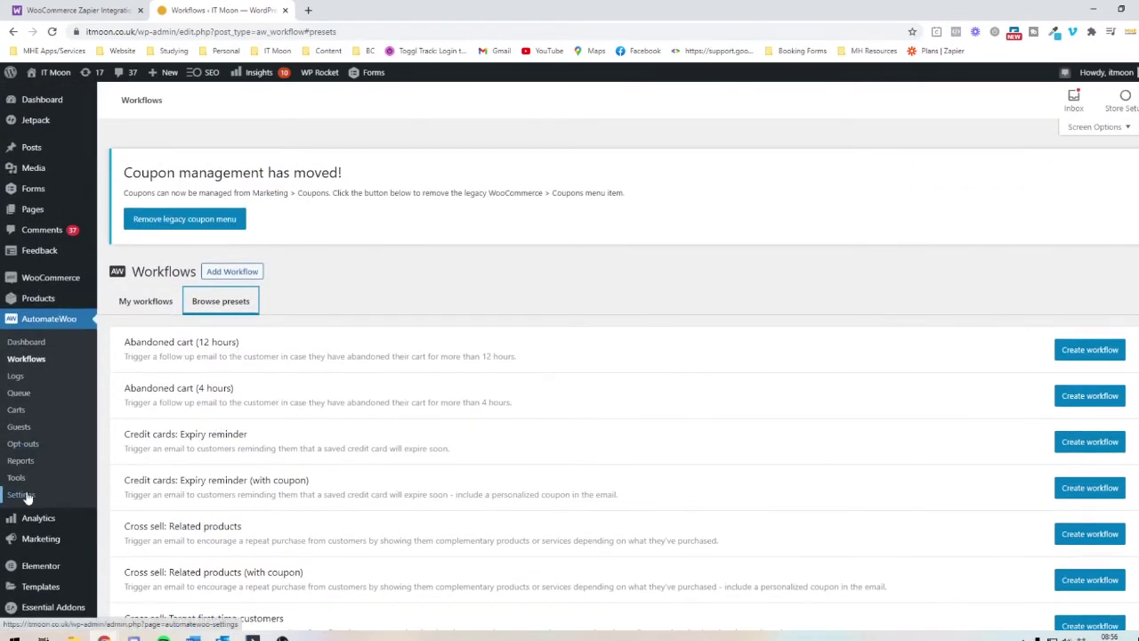
pyautogui.click(27, 497)
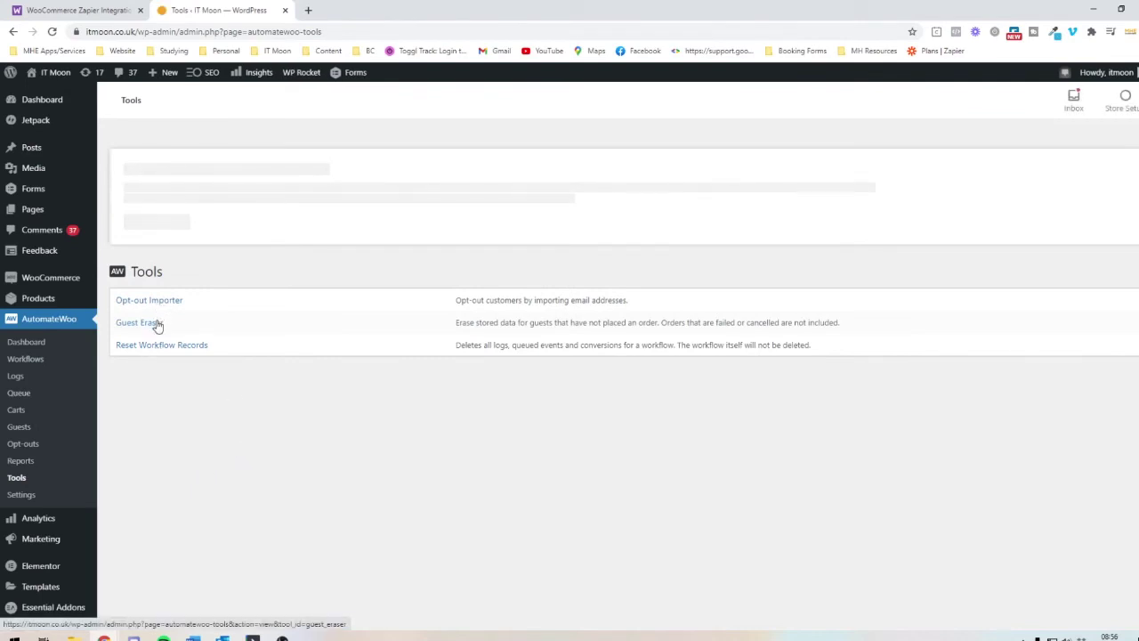
# Open the General settings tab, showing Opt-out opt-in mode and session tracking enabled
pyautogui.click(20, 497)
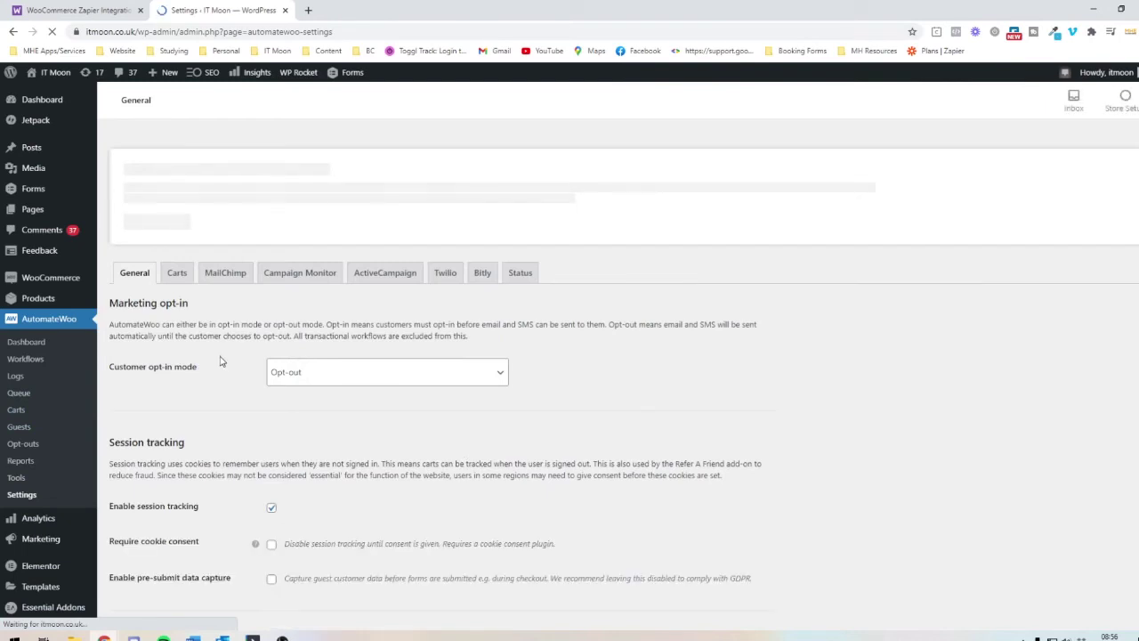
pyautogui.scroll(-1, 227, 356)
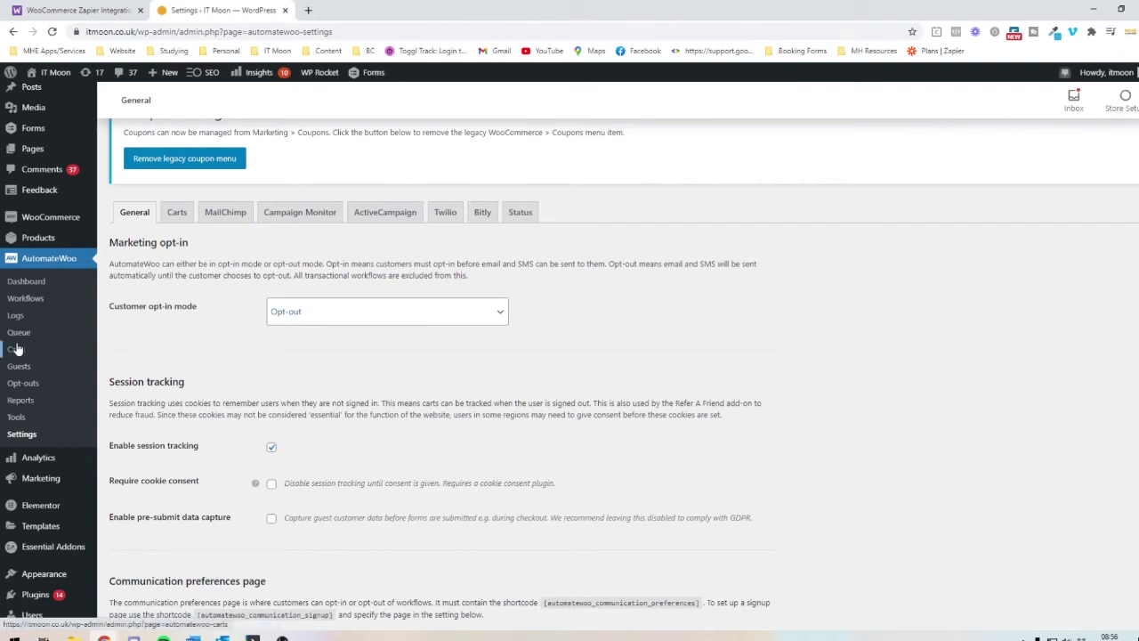
# Return to the AutomateWoo Workflows list, scan it, then bring the WooCommerce Zapier page back up
pyautogui.click(40, 306)
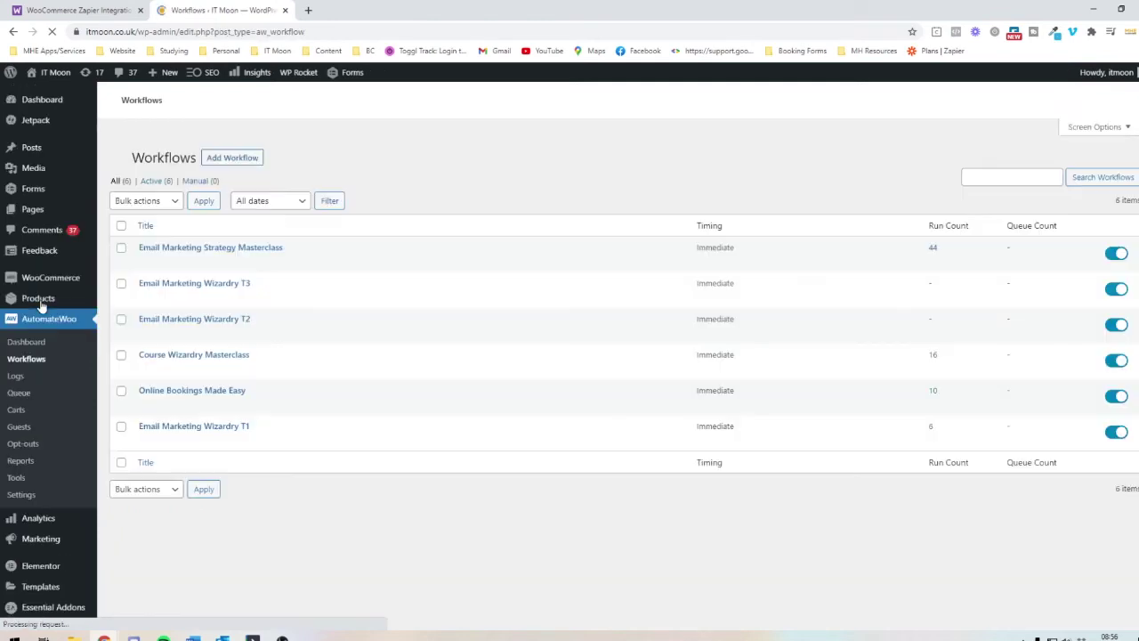
pyautogui.scroll(-2, 577, 403)
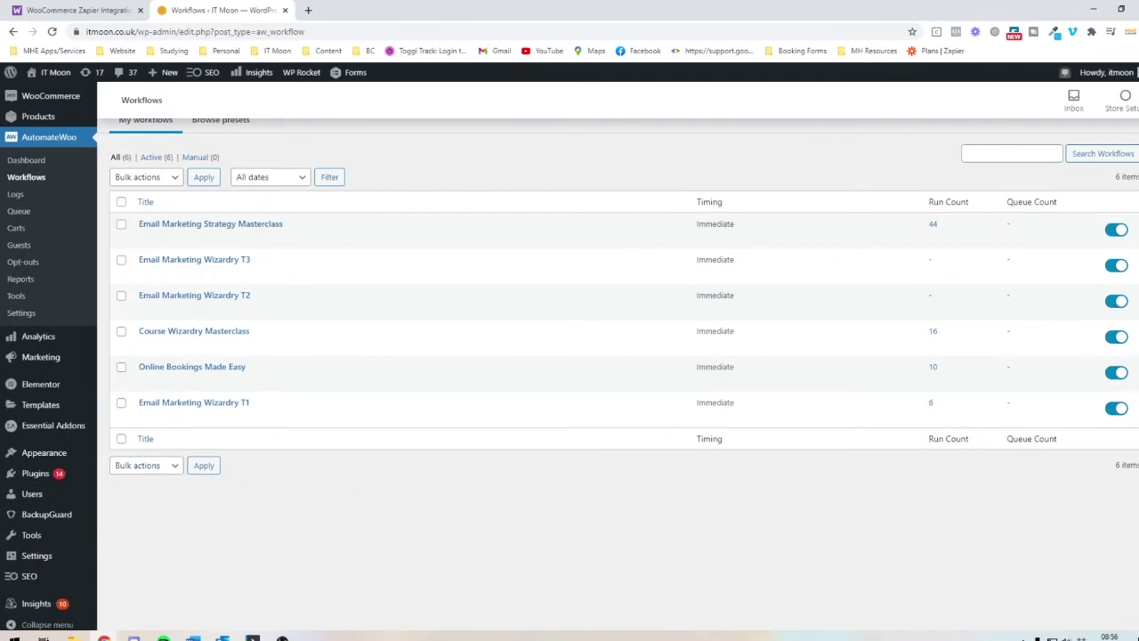
pyautogui.scroll(1, 347, 533)
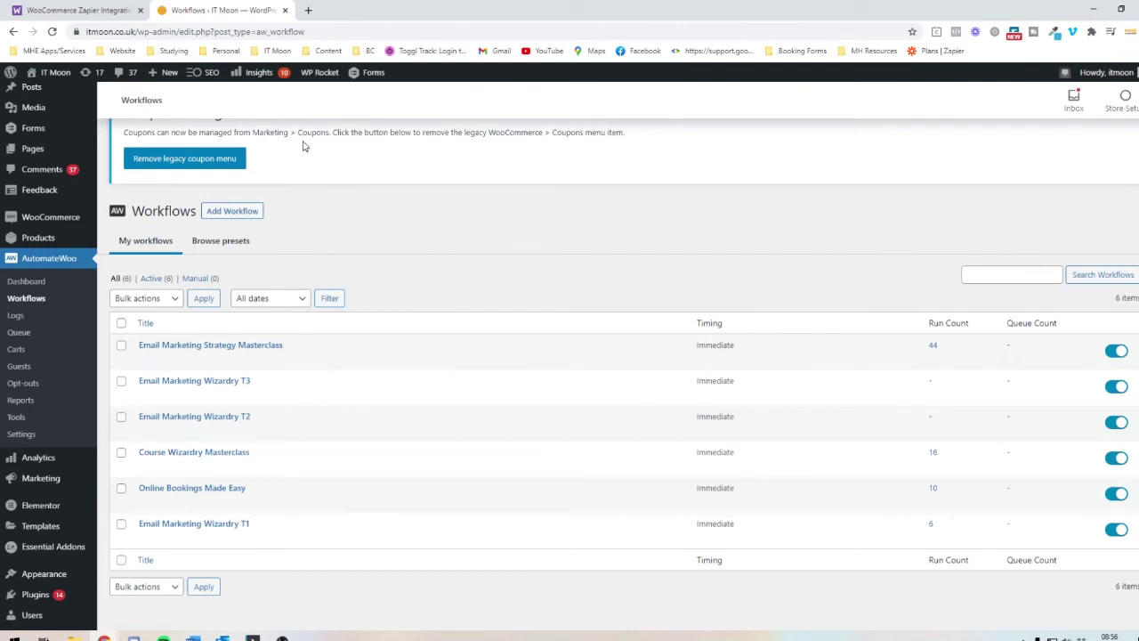
pyautogui.click(106, 11)
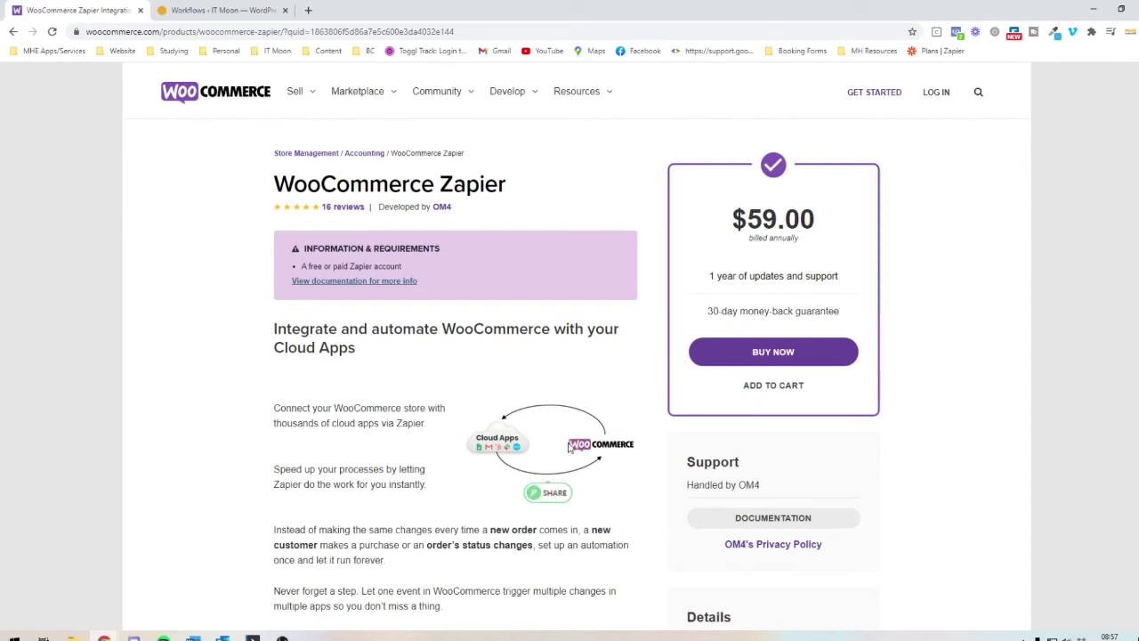
# Highlight the Zapier page's $59.00 price, then compare it against the AutomateWoo workflows list
pyautogui.moveTo(817, 221); pyautogui.dragTo(722, 228)
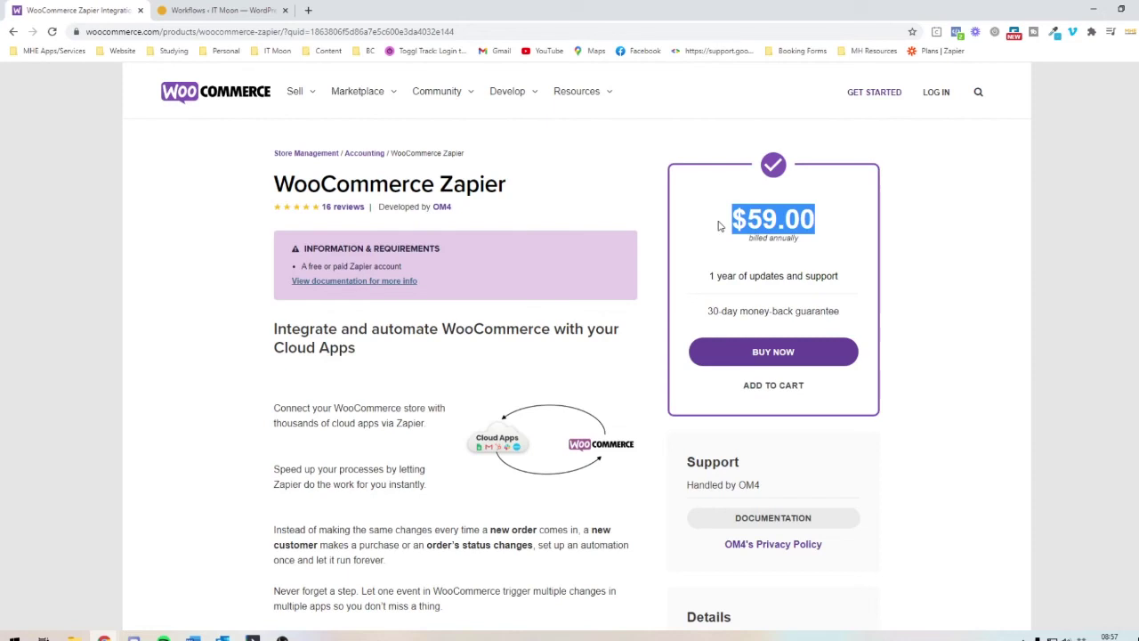
pyautogui.click(545, 368)
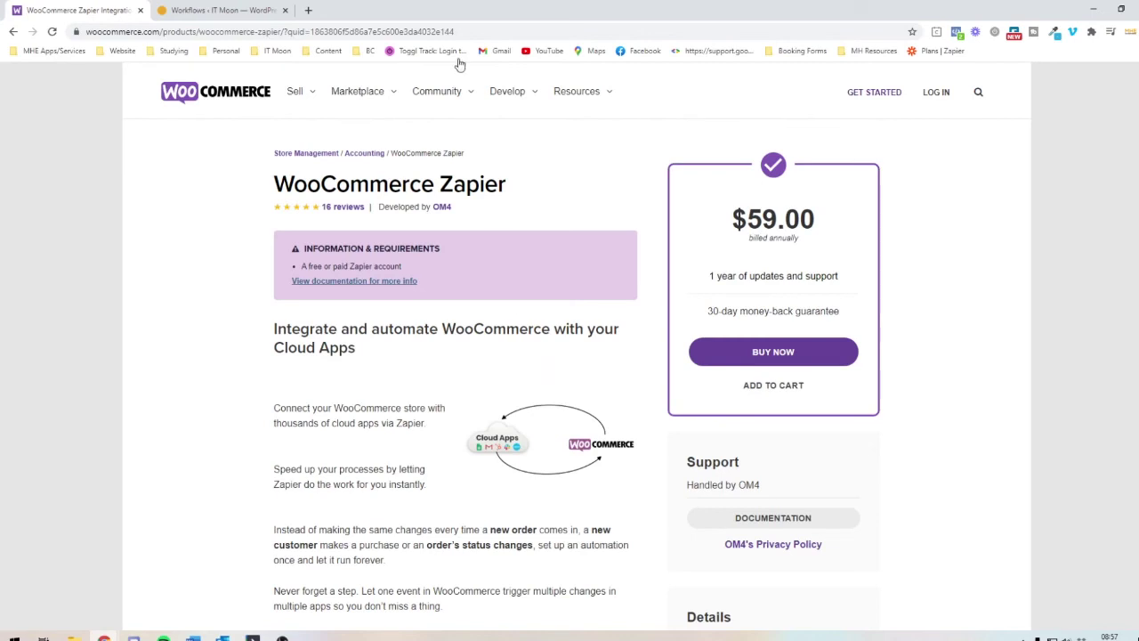
pyautogui.click(227, 9)
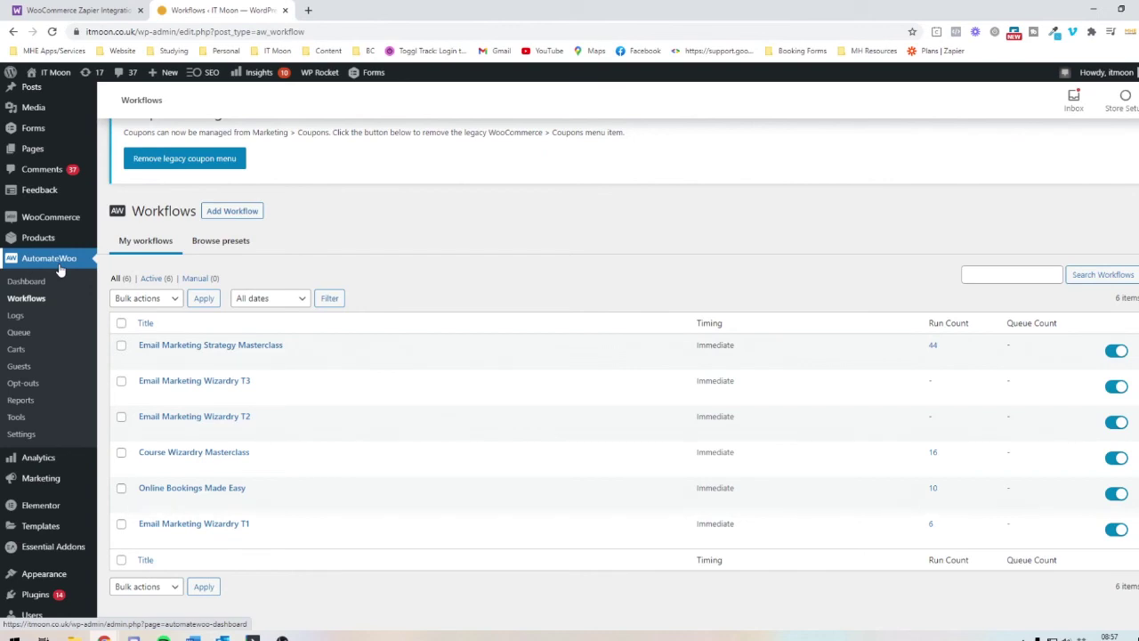
pyautogui.click(73, 10)
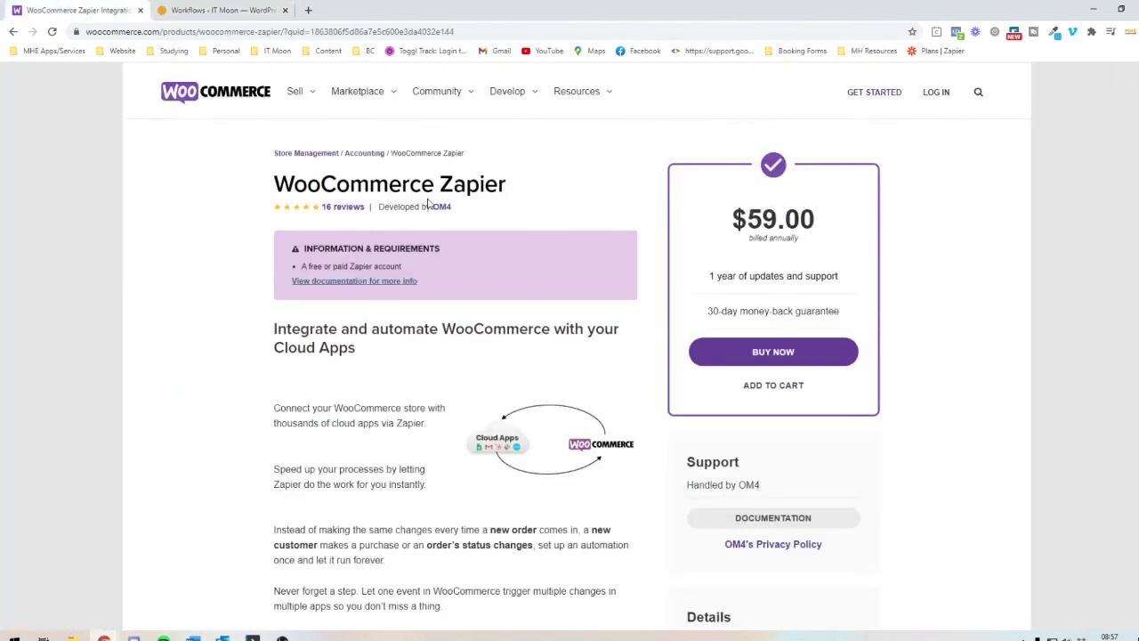
# Flip between the workflows list and the Zapier page, highlighting the $59.00 annual price again
pyautogui.click(178, 10)
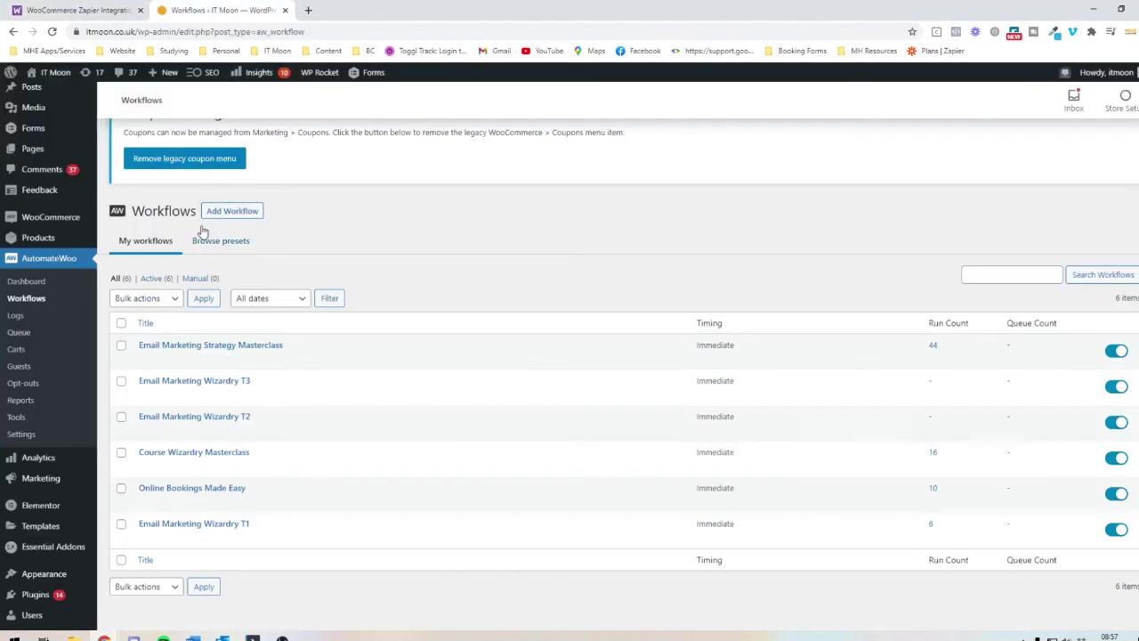
pyautogui.click(62, 8)
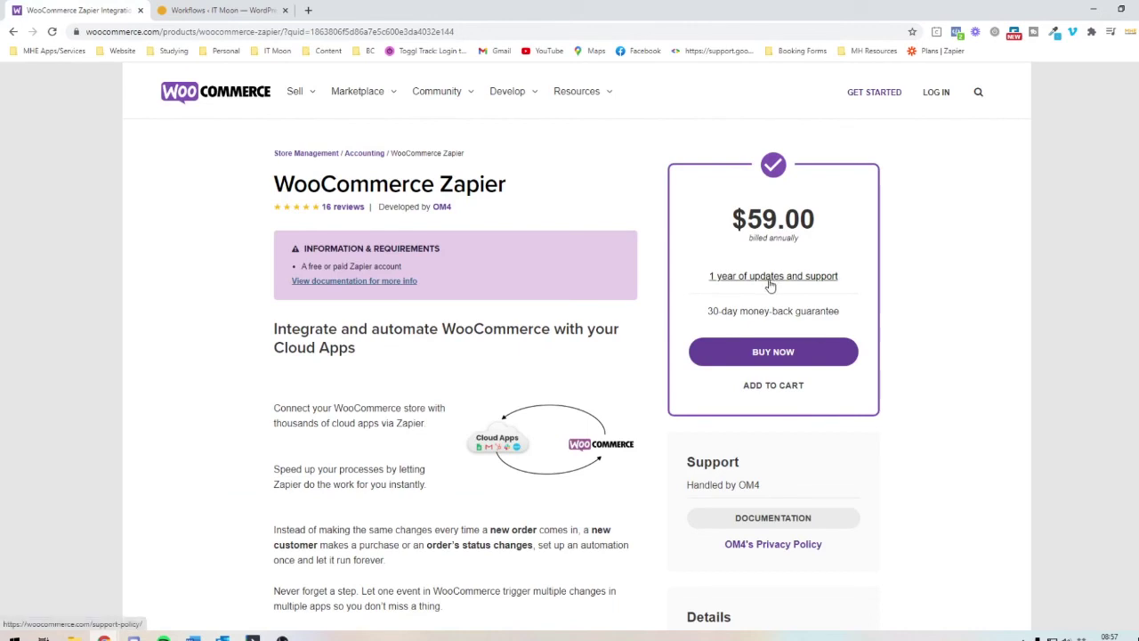
pyautogui.moveTo(835, 222); pyautogui.dragTo(730, 218)
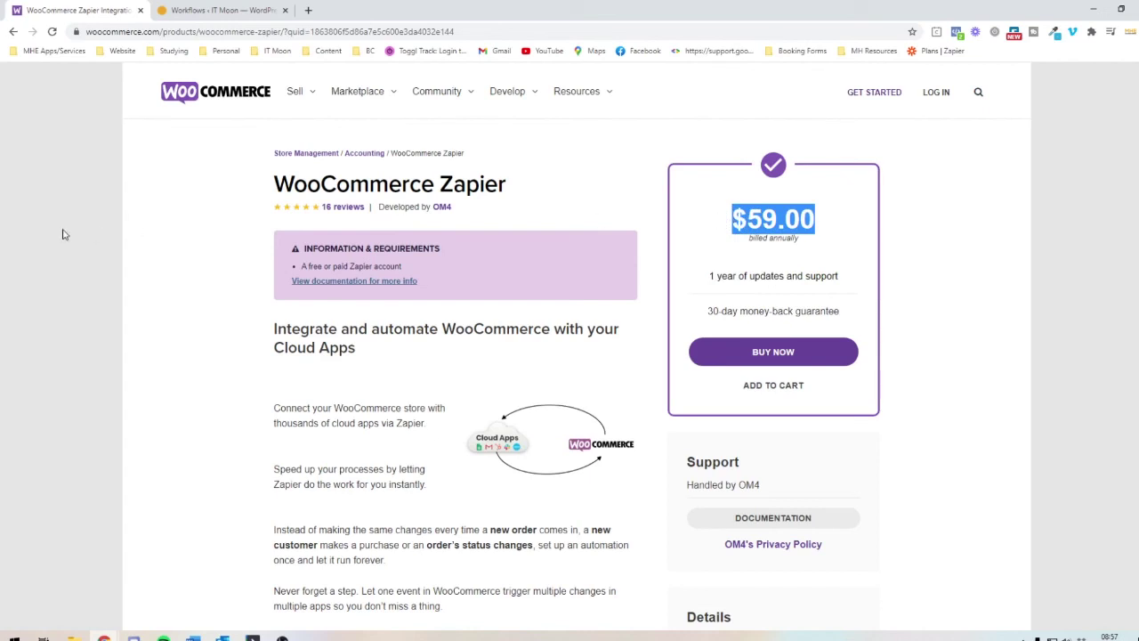
pyautogui.hotkey('alt', 'Tab')
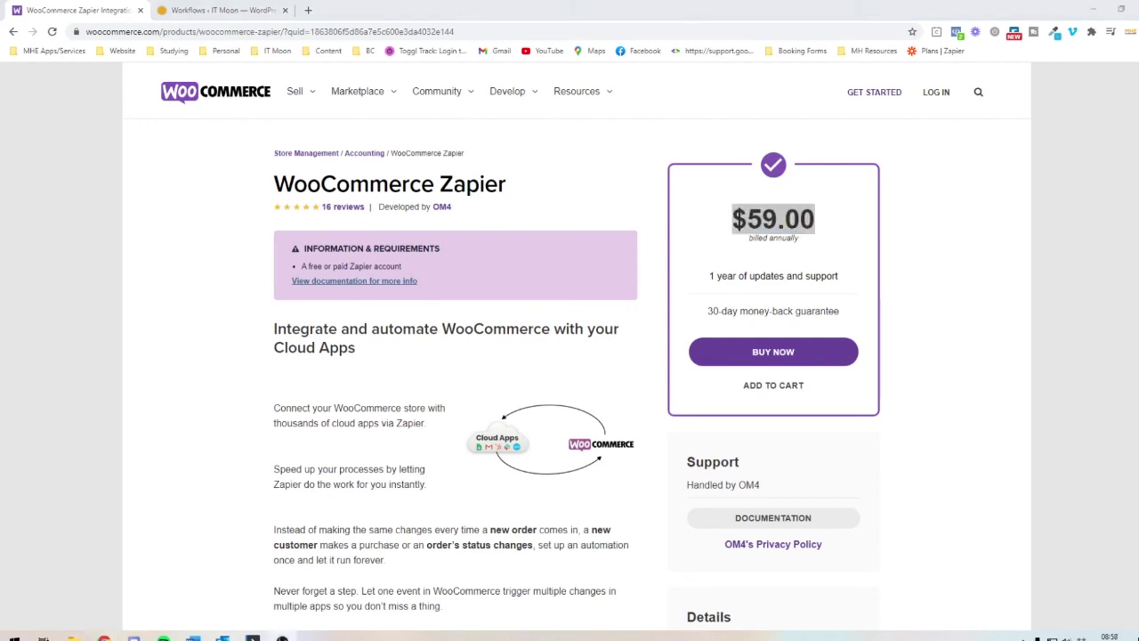